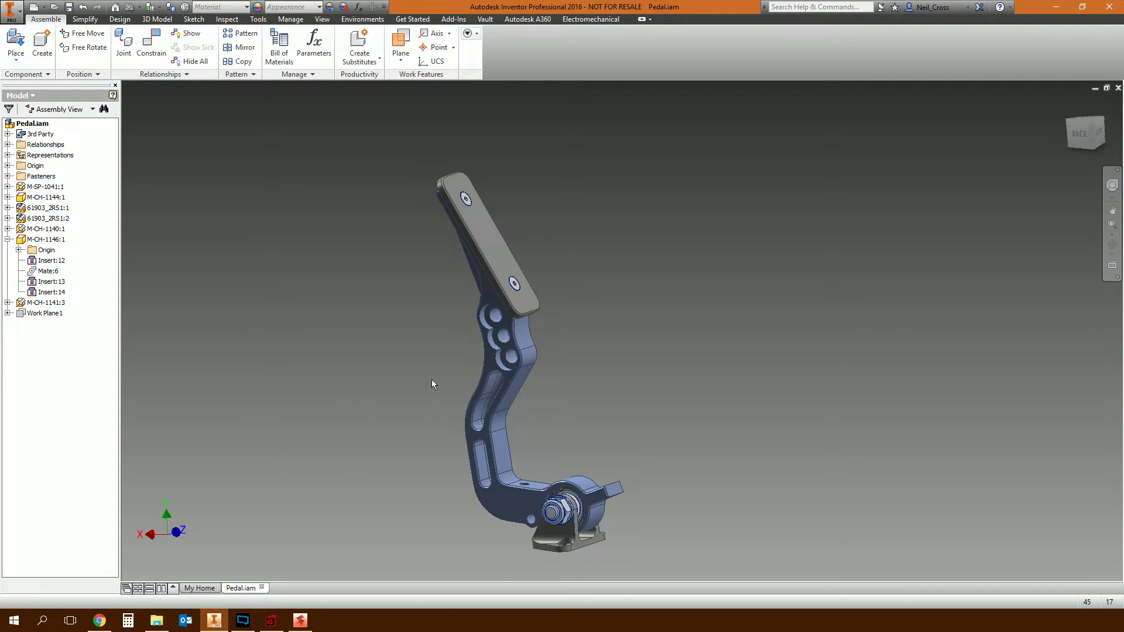
Step: Swing the pedal arm about its pivot, then orbit the view to inspect it
{"action": "left_click_drag", "start_coordinate": [538, 360], "coordinate": [594, 350]}
{"action": "left_click", "coordinate": [518, 326]}
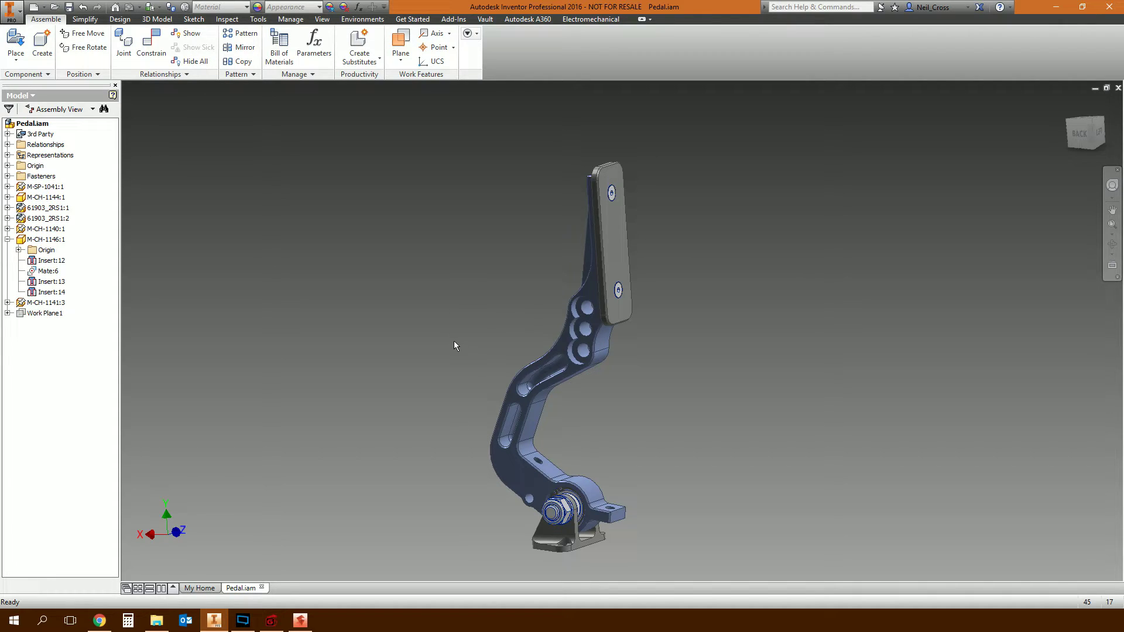
{"action": "middle_click_drag", "start_coordinate": [473, 340], "coordinate": [465, 364], "text": "shift"}
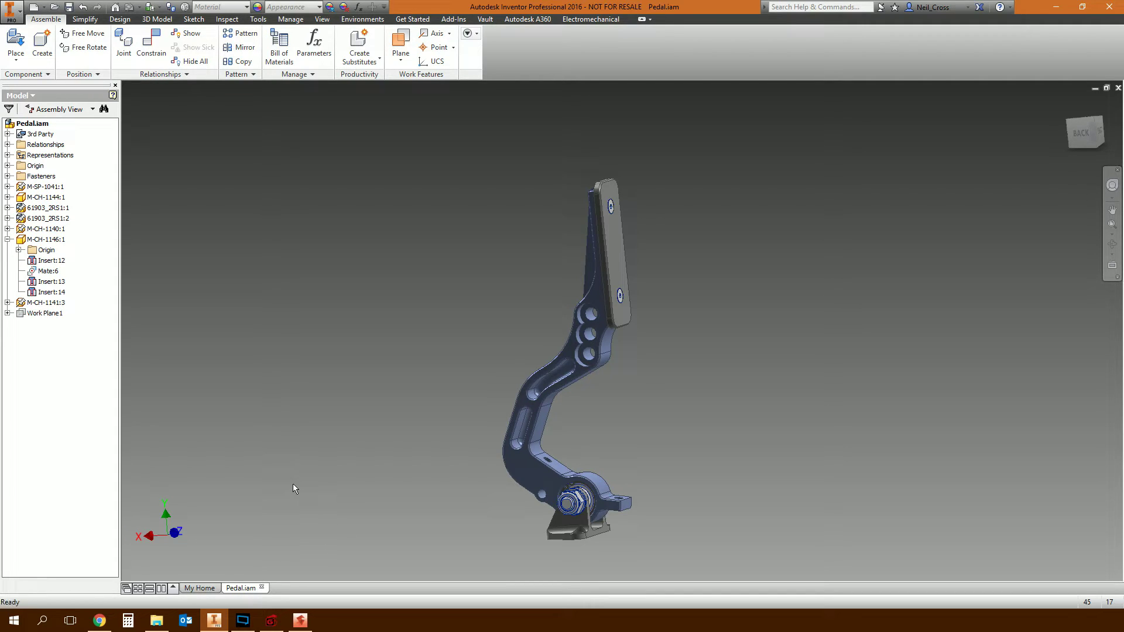
{"action": "middle_click_drag", "start_coordinate": [304, 432], "coordinate": [346, 449], "text": "shift"}
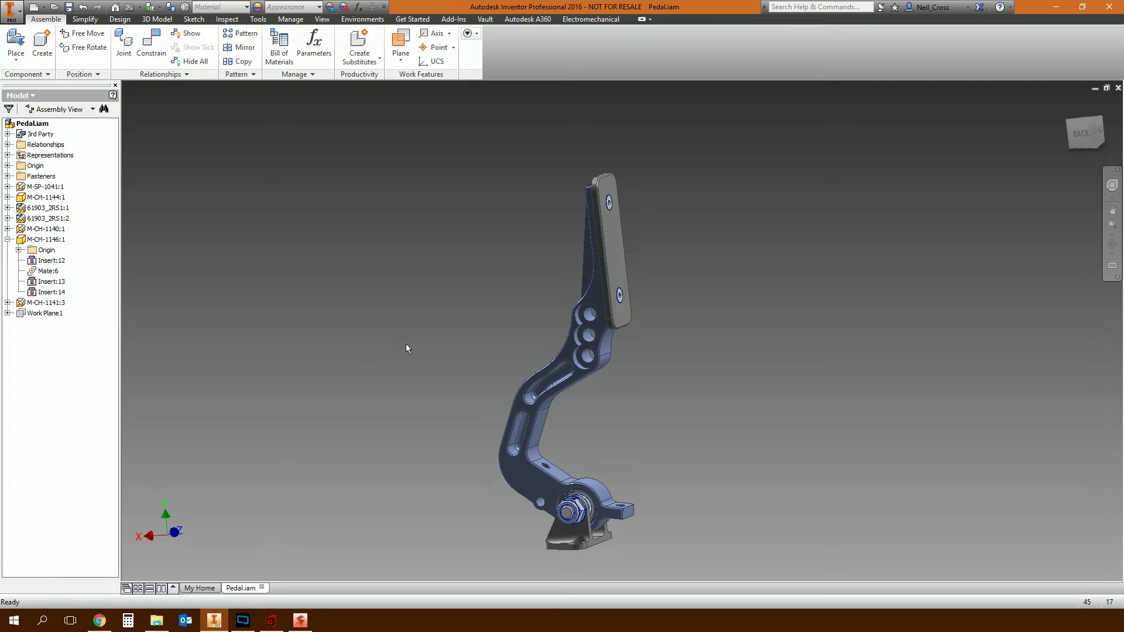
{"action": "left_click", "coordinate": [613, 358]}
{"action": "left_click_drag", "start_coordinate": [609, 357], "coordinate": [569, 379]}
{"action": "middle_click_drag", "start_coordinate": [606, 431], "coordinate": [606, 388], "text": "shift"}
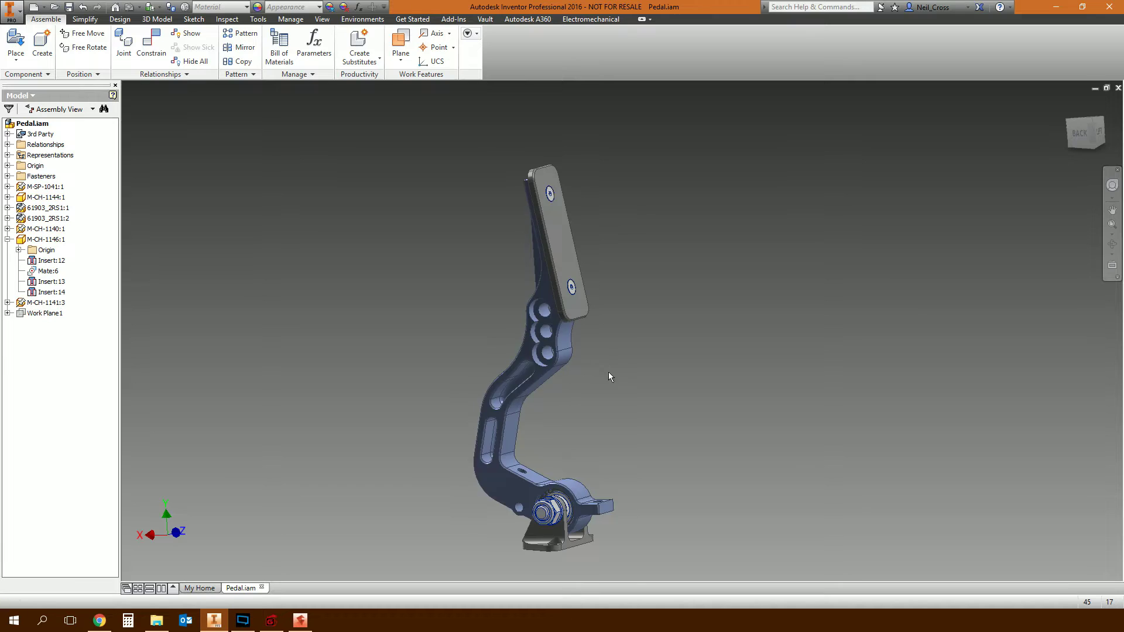
{"action": "left_click_drag", "start_coordinate": [571, 343], "coordinate": [563, 371]}
{"action": "middle_click_drag", "start_coordinate": [591, 379], "coordinate": [618, 379], "text": "shift"}
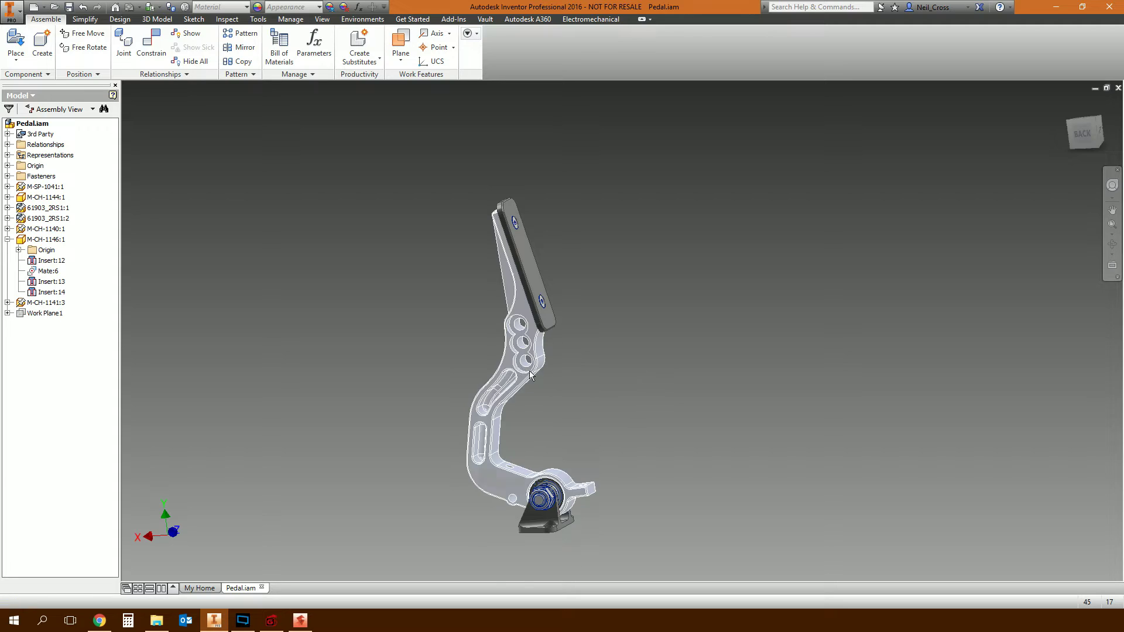
{"action": "left_click_drag", "start_coordinate": [530, 361], "coordinate": [596, 398]}
{"action": "left_click", "coordinate": [610, 381]}
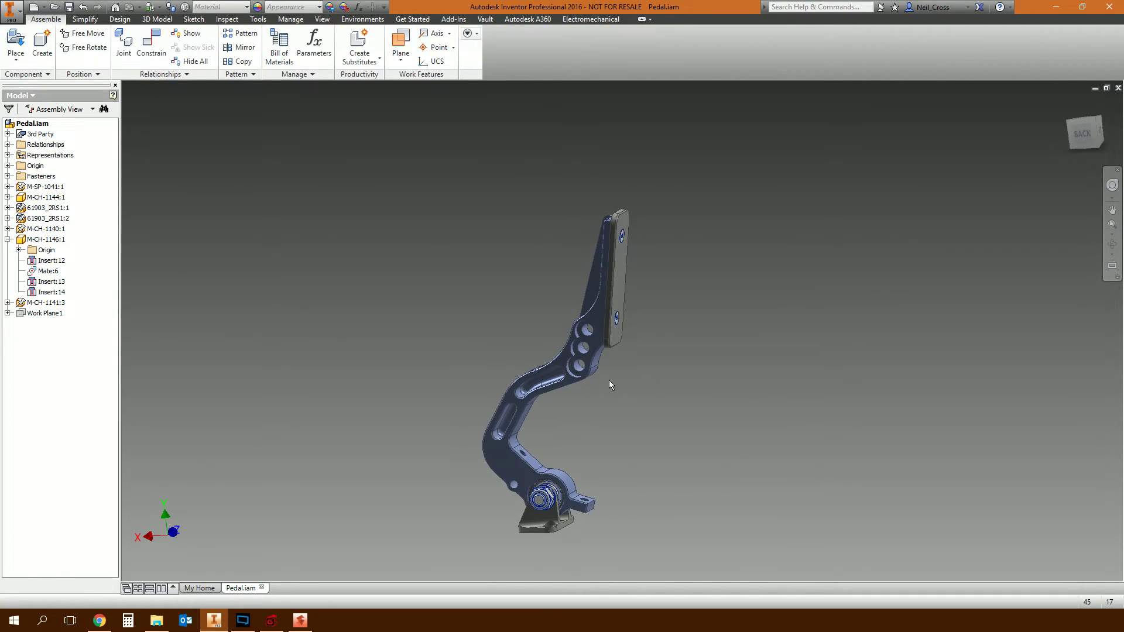
{"action": "left_click_drag", "start_coordinate": [592, 369], "coordinate": [564, 375]}
Step: Start a new assembly constraint of Angle type with the Directed Angle solution
{"action": "left_click", "coordinate": [268, 185]}
{"action": "left_click", "coordinate": [151, 44]}
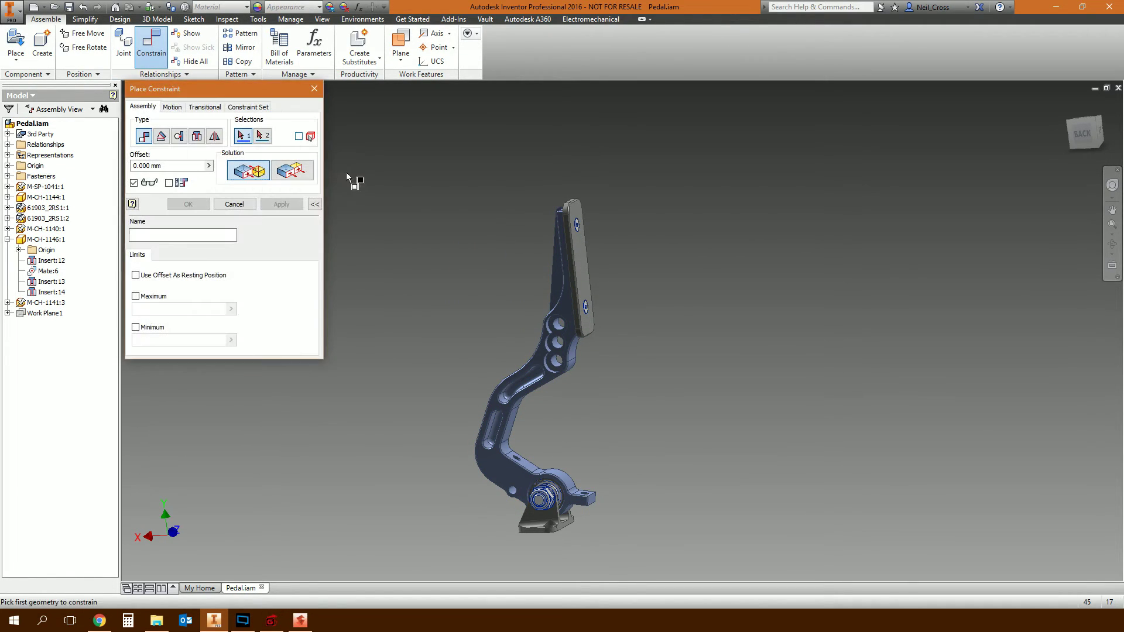
{"action": "left_click", "coordinate": [170, 140]}
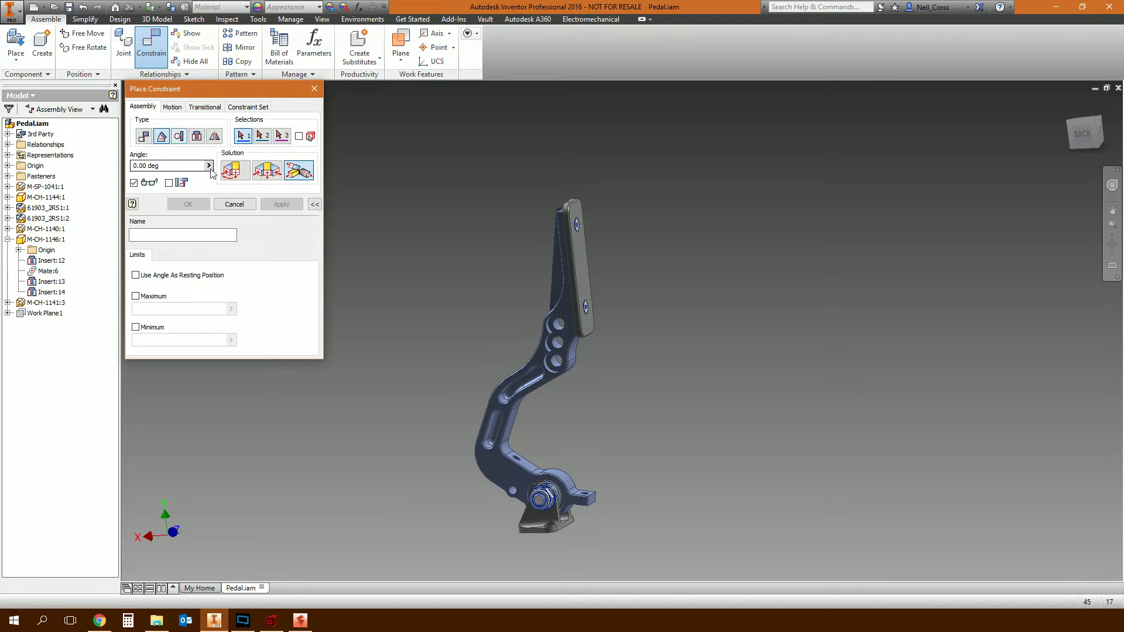
{"action": "left_click", "coordinate": [229, 172]}
Step: Pick the pedal plate face and the base bracket face, then apply the 0.00 deg angle
{"action": "middle_click_drag", "start_coordinate": [525, 350], "coordinate": [602, 281], "text": "shift"}
{"action": "left_click", "coordinate": [602, 281]}
{"action": "scroll", "coordinate": [603, 494], "scroll_direction": "down", "scroll_amount": 5}
{"action": "left_click", "coordinate": [556, 533]}
{"action": "scroll", "coordinate": [563, 515], "scroll_direction": "up", "scroll_amount": 5}
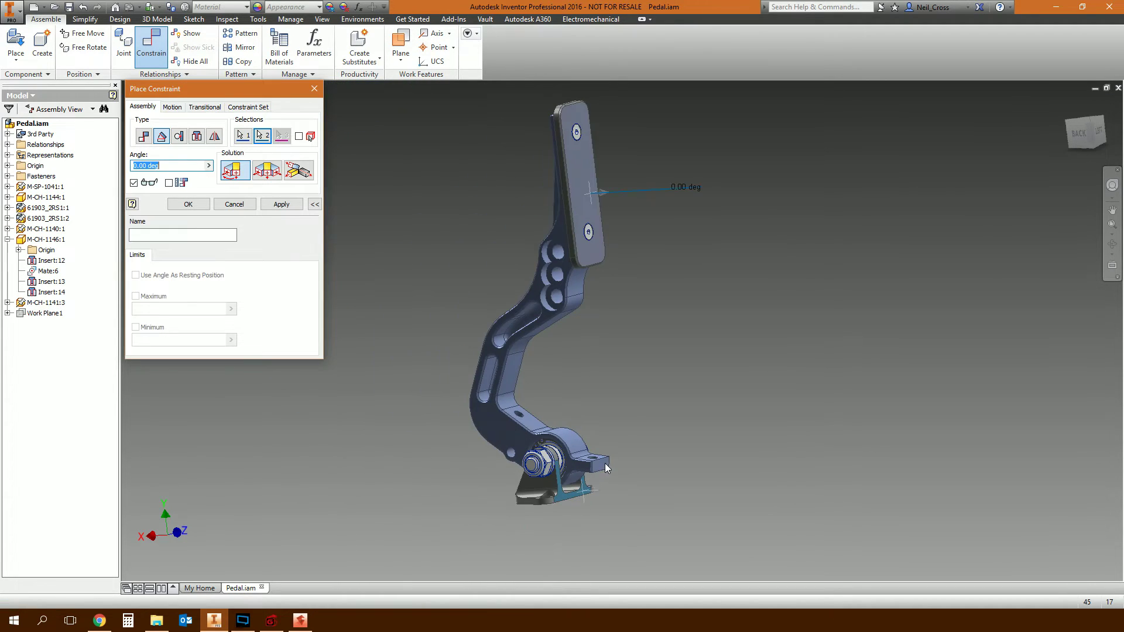
{"action": "left_click", "coordinate": [188, 204]}
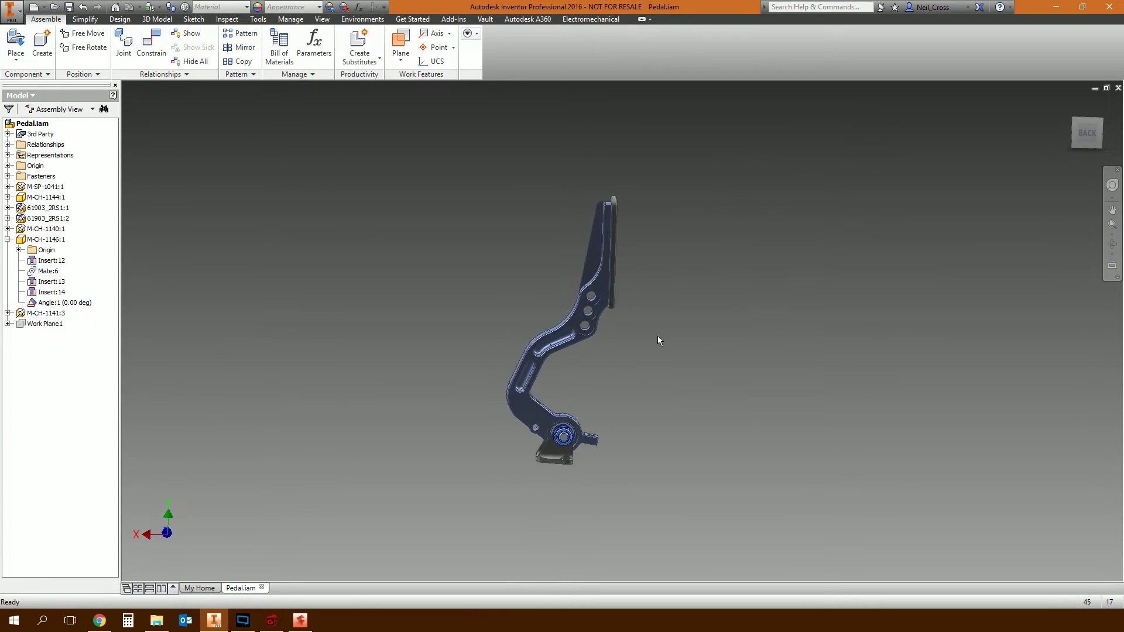
Step: Check that the pedal arm still swings, then orbit the view to face the pedal
{"action": "left_click_drag", "start_coordinate": [606, 295], "coordinate": [644, 287]}
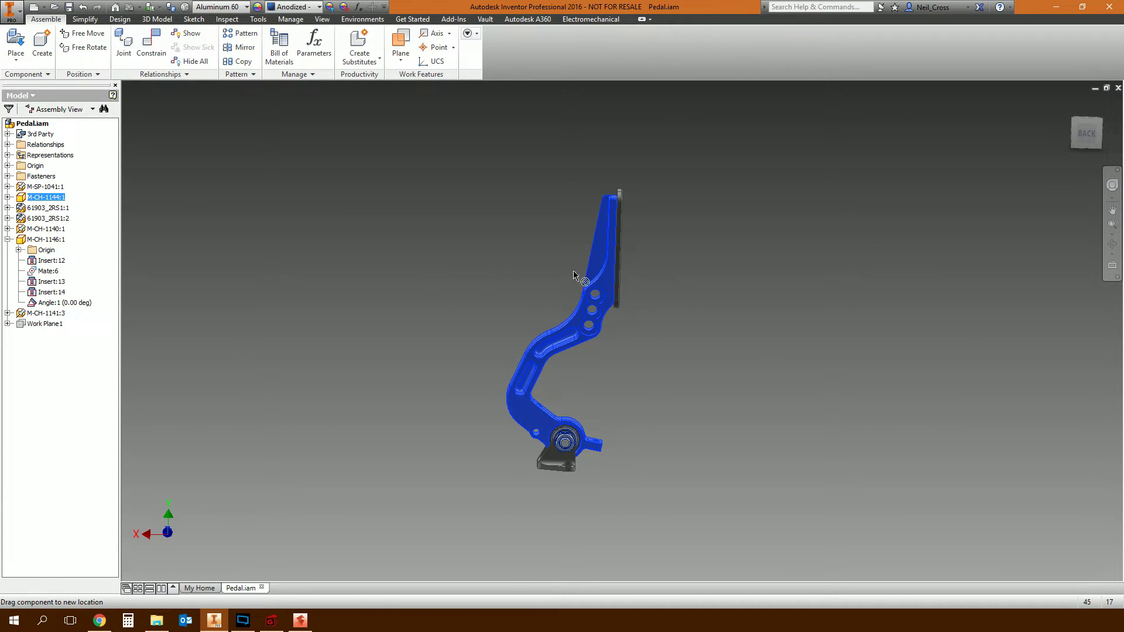
{"action": "left_click", "coordinate": [660, 318]}
{"action": "middle_click_drag", "start_coordinate": [500, 358], "coordinate": [808, 306], "text": "shift"}
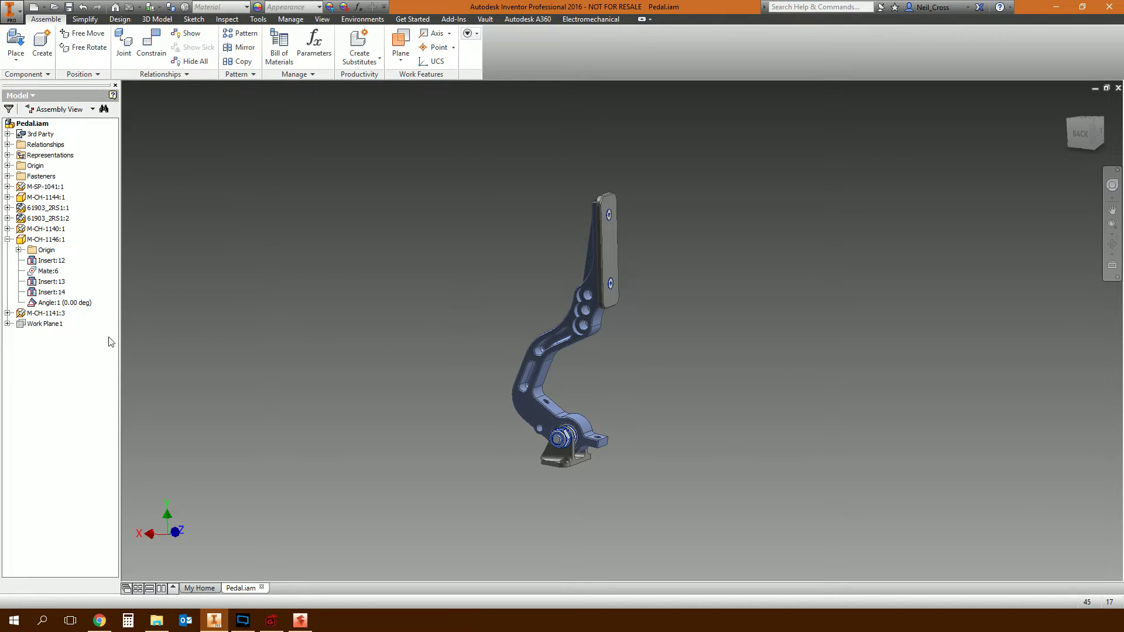
Step: Rename constraint Angle:1 to Pedal and save Pedal.iam
{"action": "left_click", "coordinate": [59, 303]}
{"action": "left_click", "coordinate": [58, 303]}
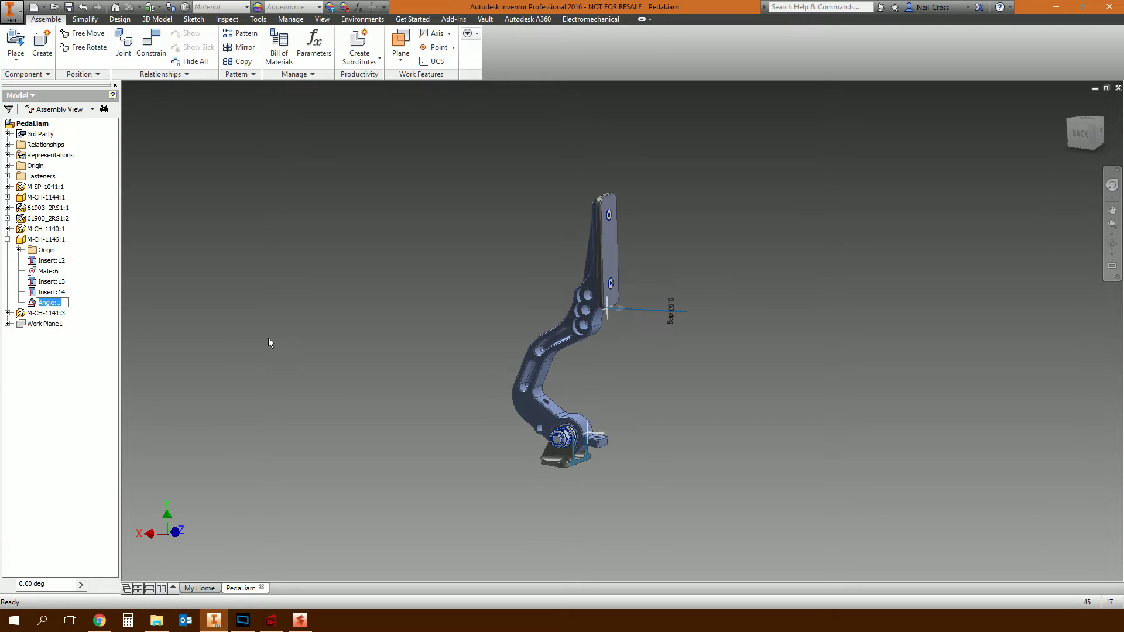
{"action": "type", "text": "Pedal"}
{"action": "key", "text": "Return"}
{"action": "left_click", "coordinate": [69, 7]}
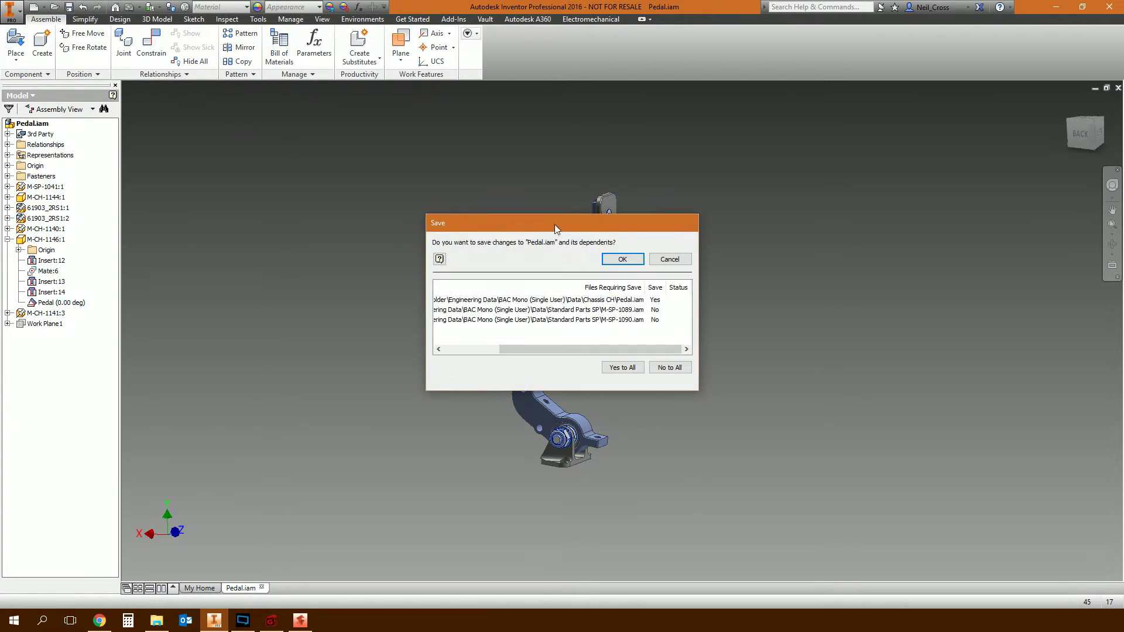
{"action": "left_click", "coordinate": [622, 261]}
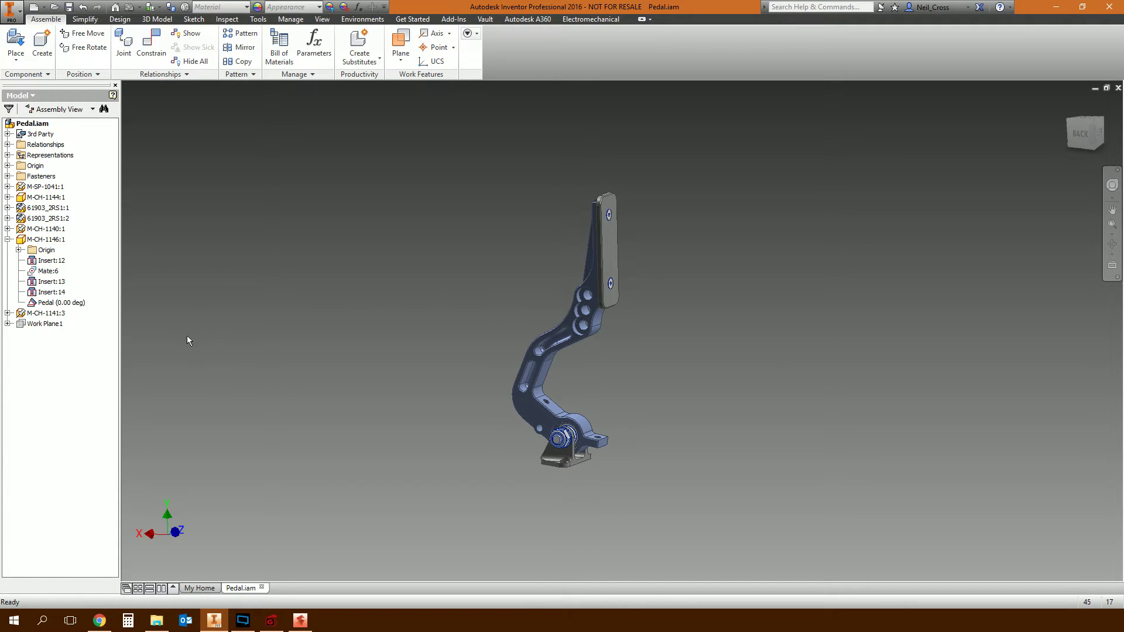
Step: Drive the Pedal constraint to an end angle of -30 deg and play the motion
{"action": "double_click", "coordinate": [61, 303]}
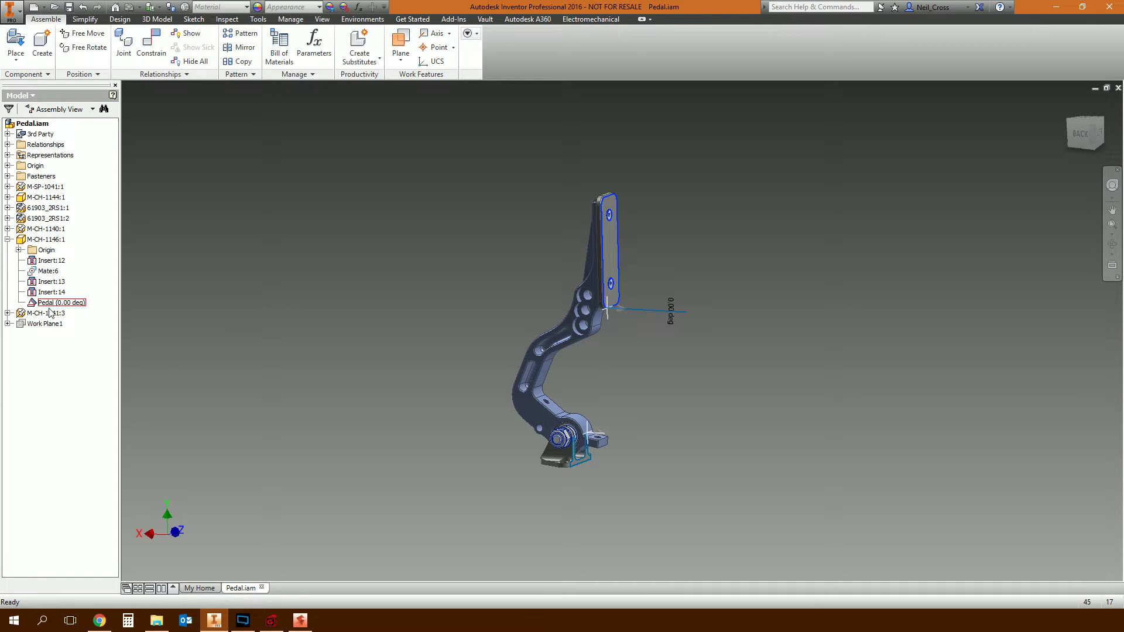
{"action": "right_click", "coordinate": [51, 311]}
{"action": "left_click", "coordinate": [109, 364]}
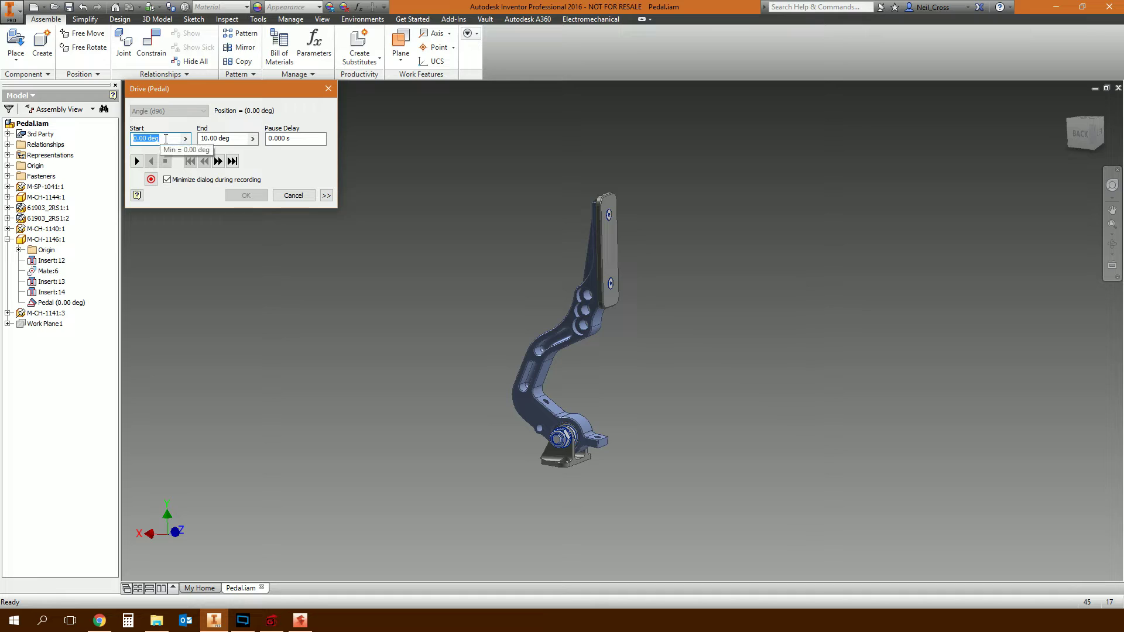
{"action": "left_click", "coordinate": [218, 138]}
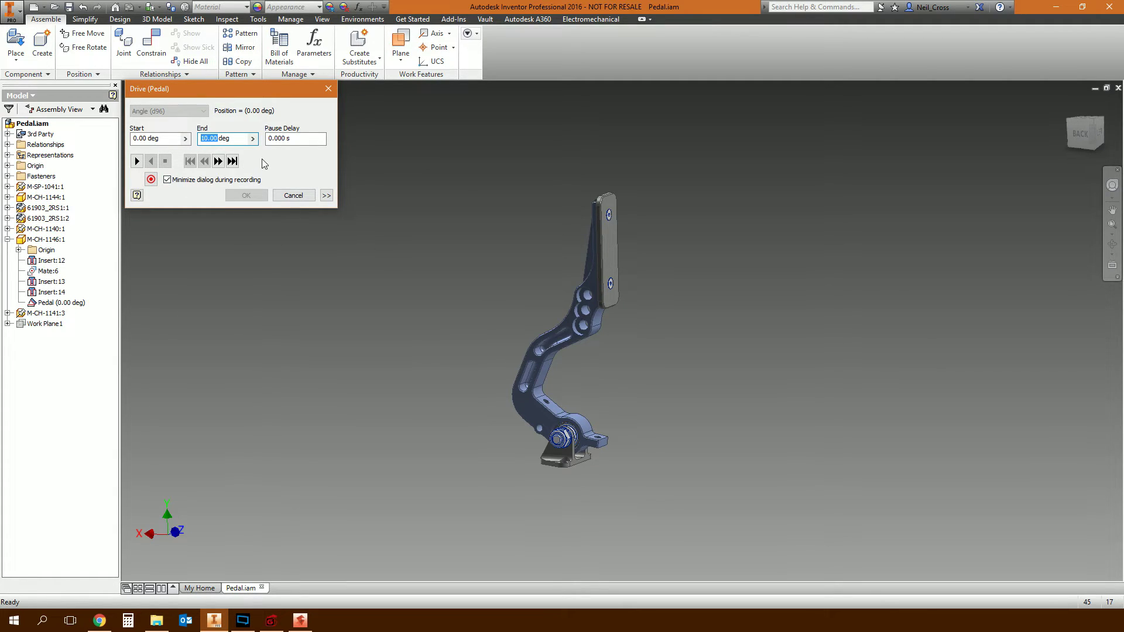
{"action": "type", "text": "-3"}
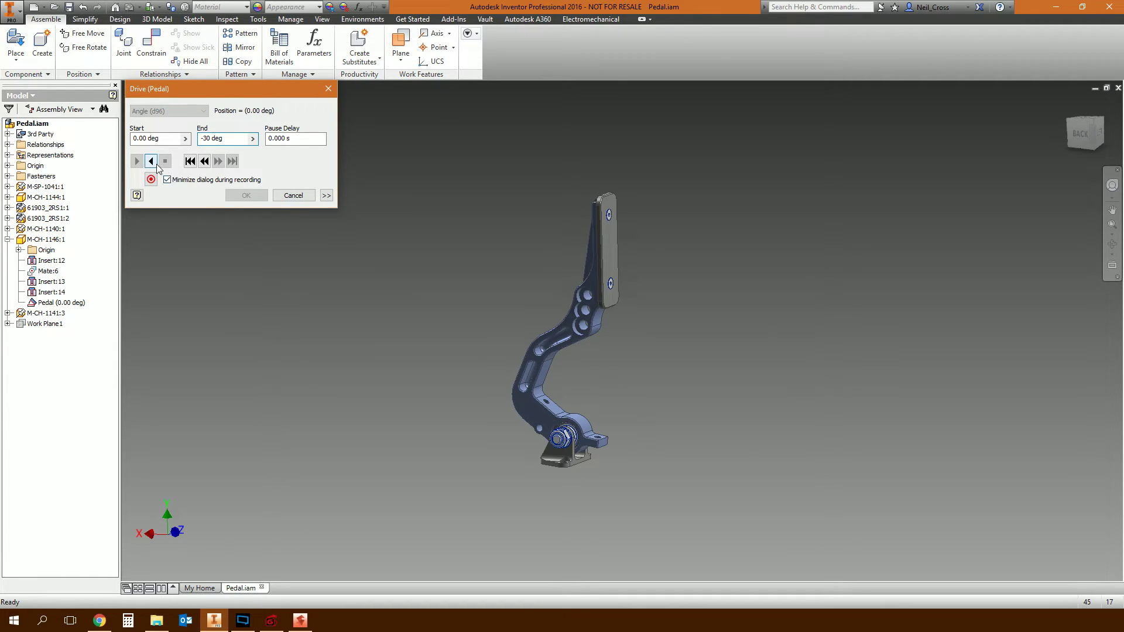
{"action": "left_click", "coordinate": [151, 162]}
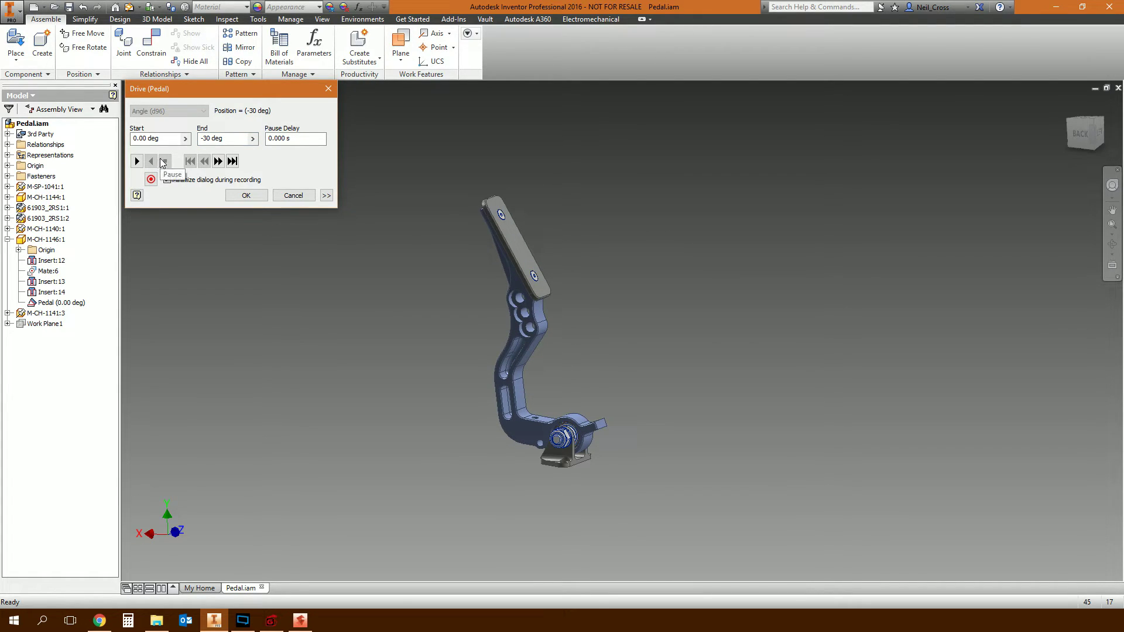
{"action": "left_click", "coordinate": [151, 163]}
{"action": "left_click", "coordinate": [246, 194]}
Step: Recentre the view, clear the selection and save Pedal.iam
{"action": "middle_click_drag", "start_coordinate": [397, 354], "coordinate": [410, 368]}
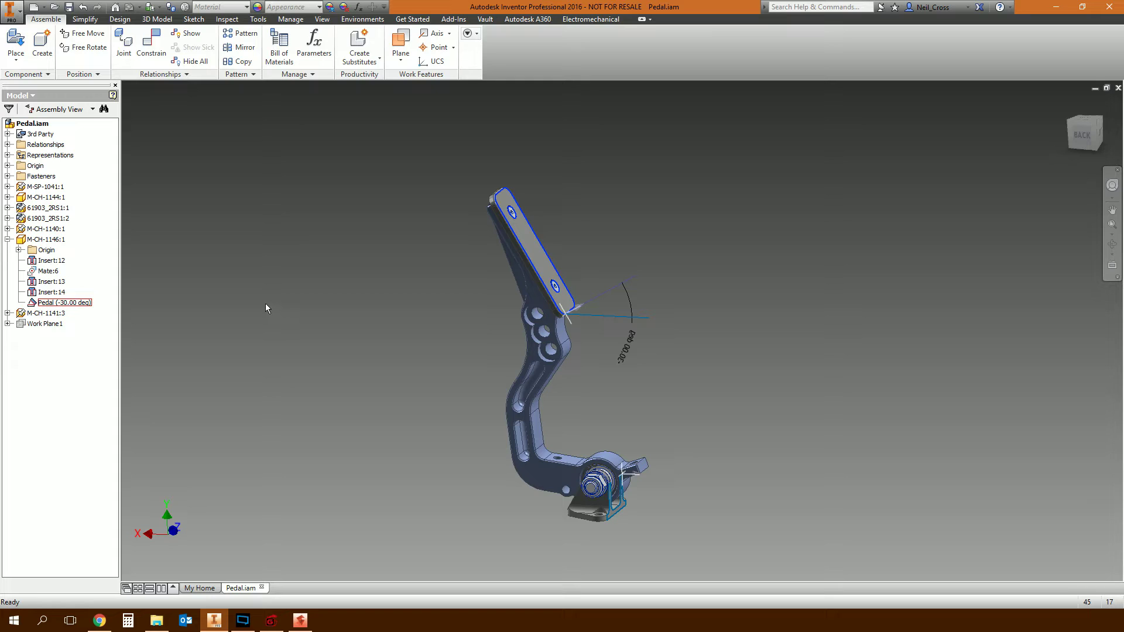
{"action": "left_click", "coordinate": [286, 311]}
{"action": "left_click", "coordinate": [69, 6]}
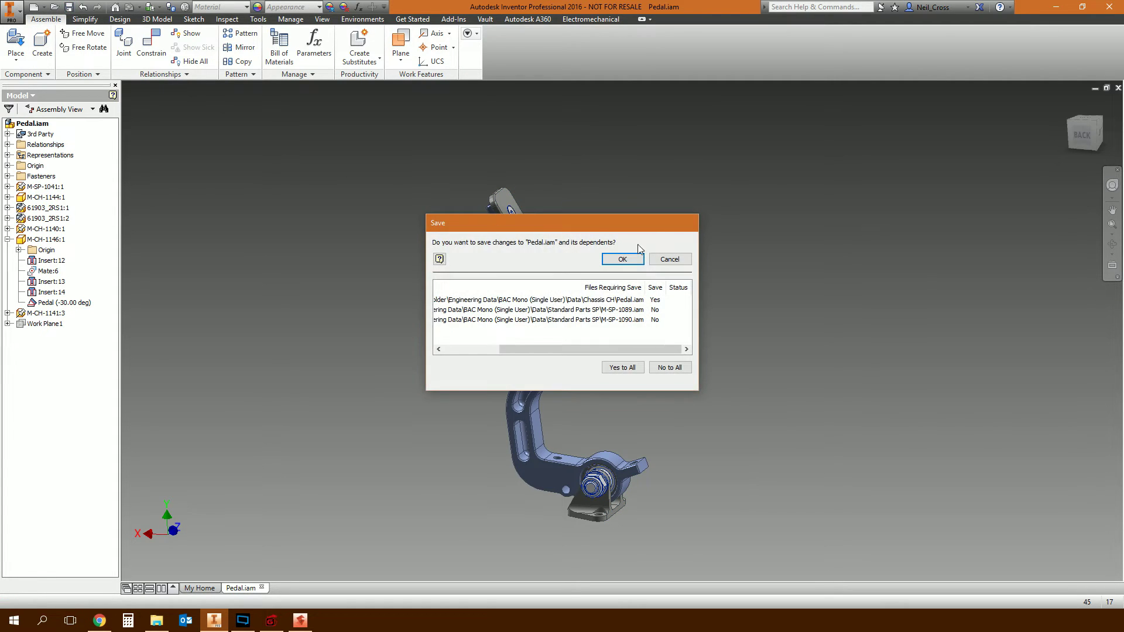
{"action": "left_click", "coordinate": [622, 259]}
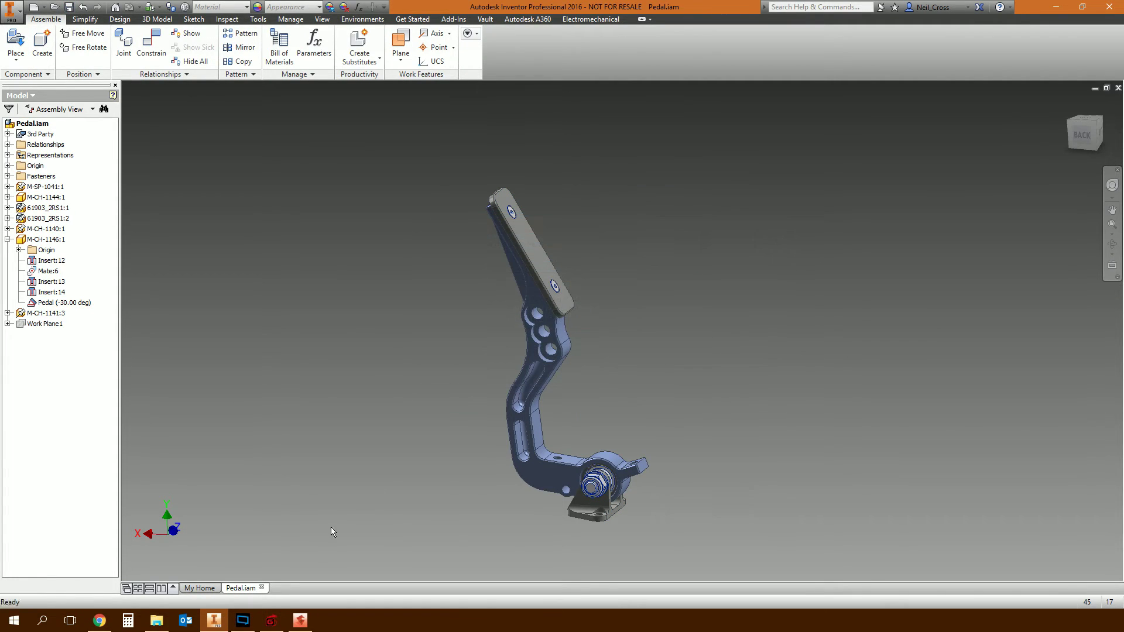
Step: In Showcase, begin an import and choose Pedal.iam
{"action": "left_click", "coordinate": [310, 624]}
{"action": "left_click", "coordinate": [9, 19]}
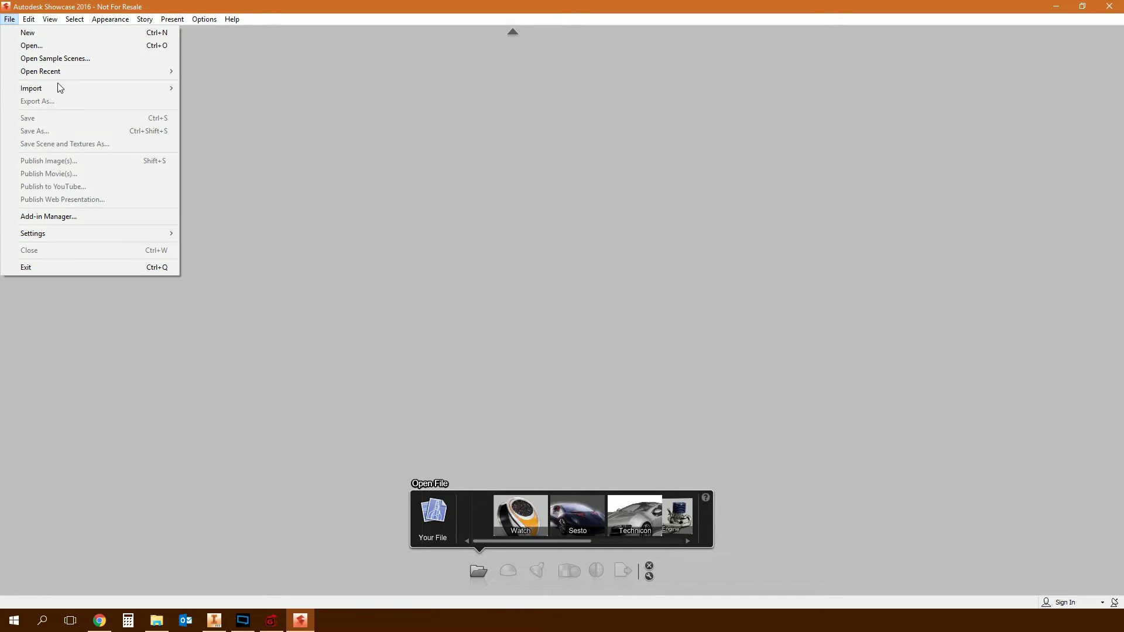
{"action": "mouse_move", "coordinate": [60, 88]}
{"action": "left_click", "coordinate": [218, 89]}
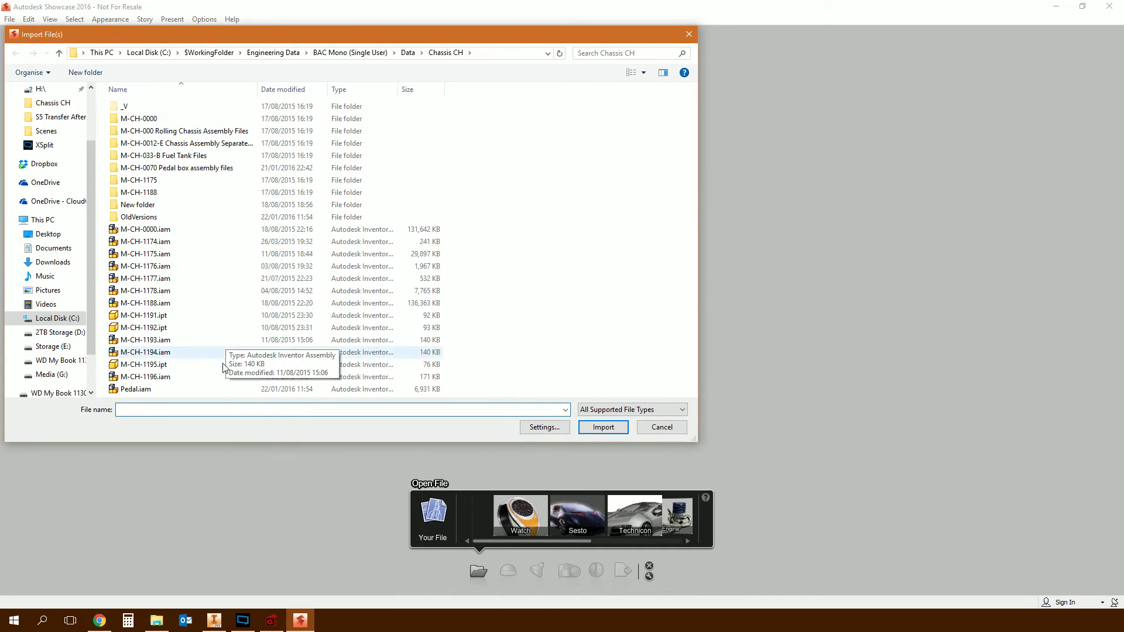
{"action": "left_click", "coordinate": [157, 390]}
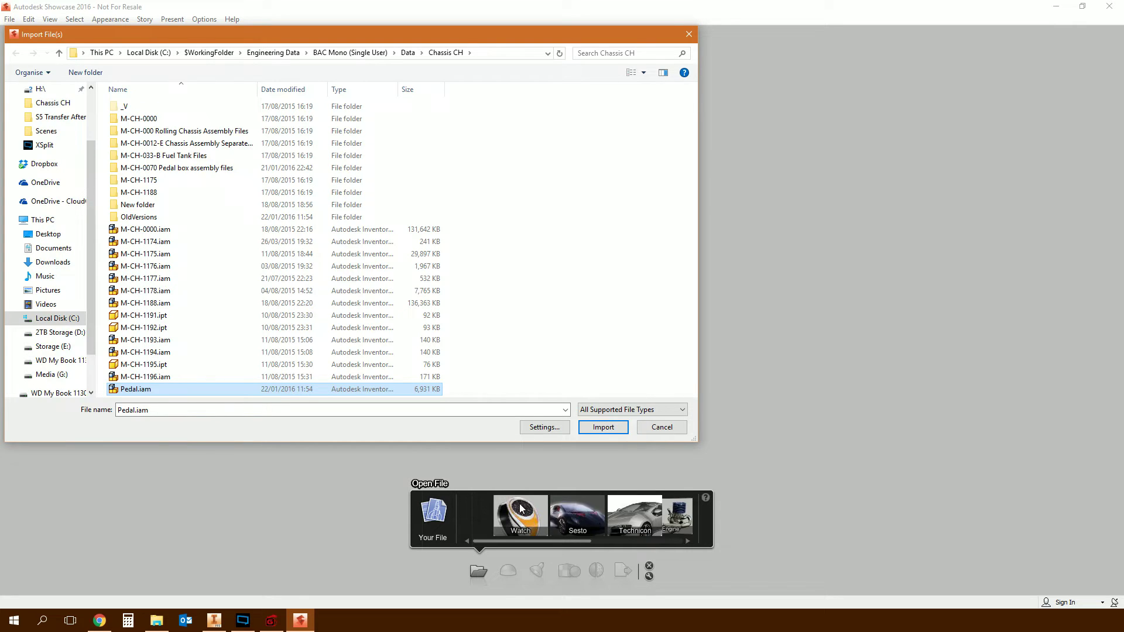
Step: Set Import Settings to create behaviors from the constraint named Pedal, removing the extra row
{"action": "left_click", "coordinate": [544, 427]}
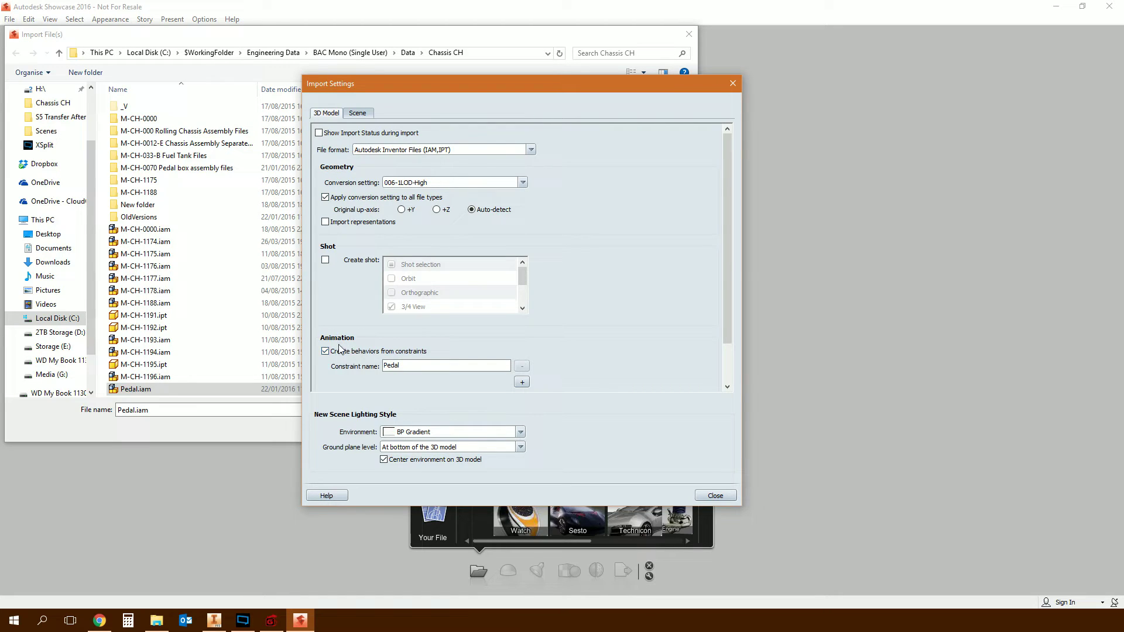
{"action": "double_click", "coordinate": [434, 366]}
{"action": "type", "text": "Pedal"}
{"action": "left_click", "coordinate": [521, 383]}
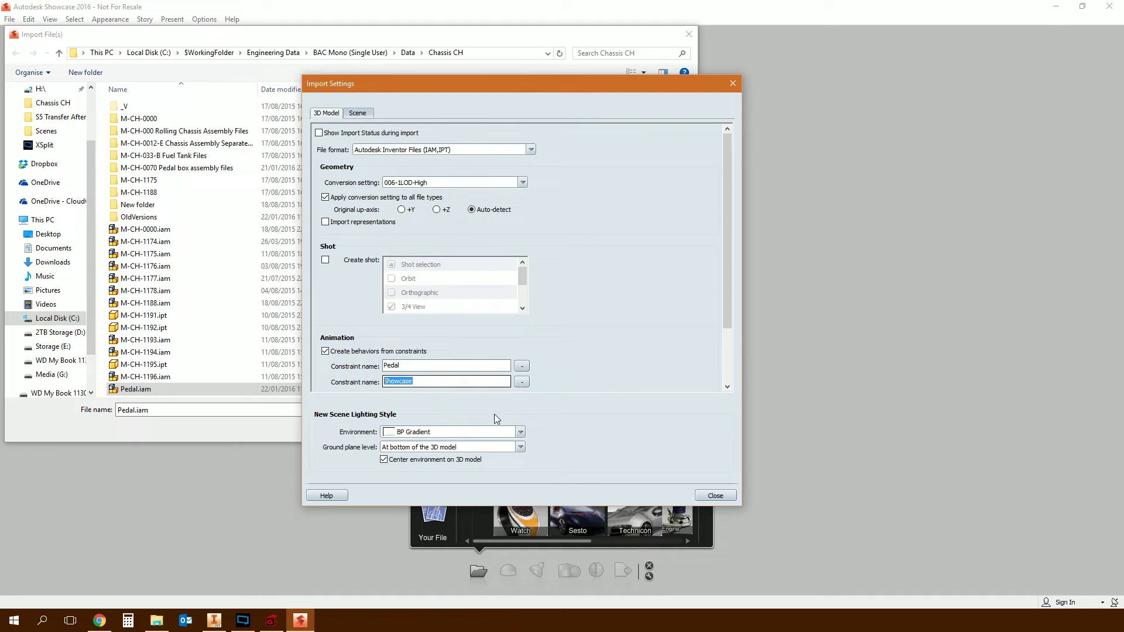
{"action": "left_click", "coordinate": [522, 381]}
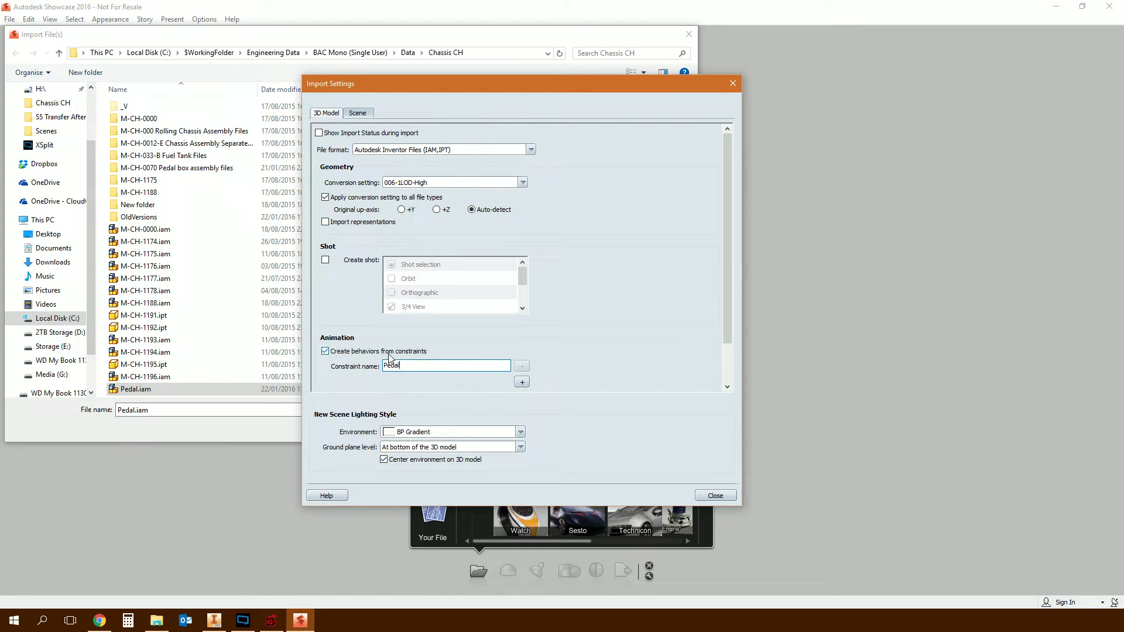
{"action": "left_click", "coordinate": [715, 496]}
Step: Finish importing the pedal assembly and open the Behaviors panel listing the Pedal behavior
{"action": "left_click", "coordinate": [603, 428]}
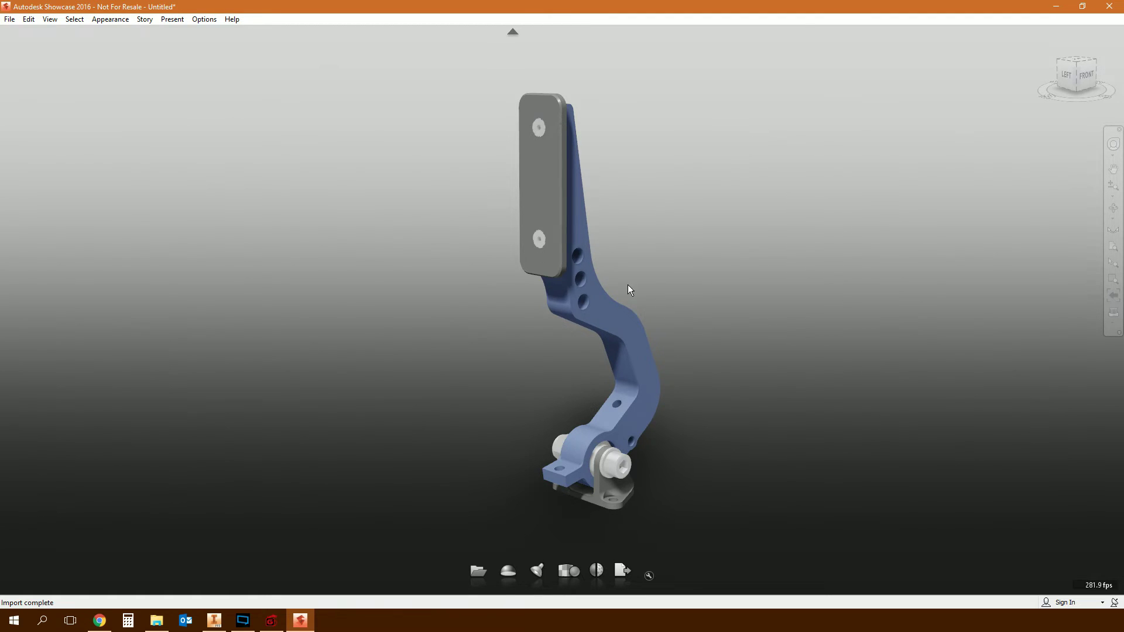
{"action": "left_click_drag", "start_coordinate": [610, 306], "coordinate": [695, 254]}
{"action": "left_click_drag", "start_coordinate": [588, 329], "coordinate": [703, 272]}
{"action": "left_click", "coordinate": [703, 271]}
{"action": "key", "text": "b"}
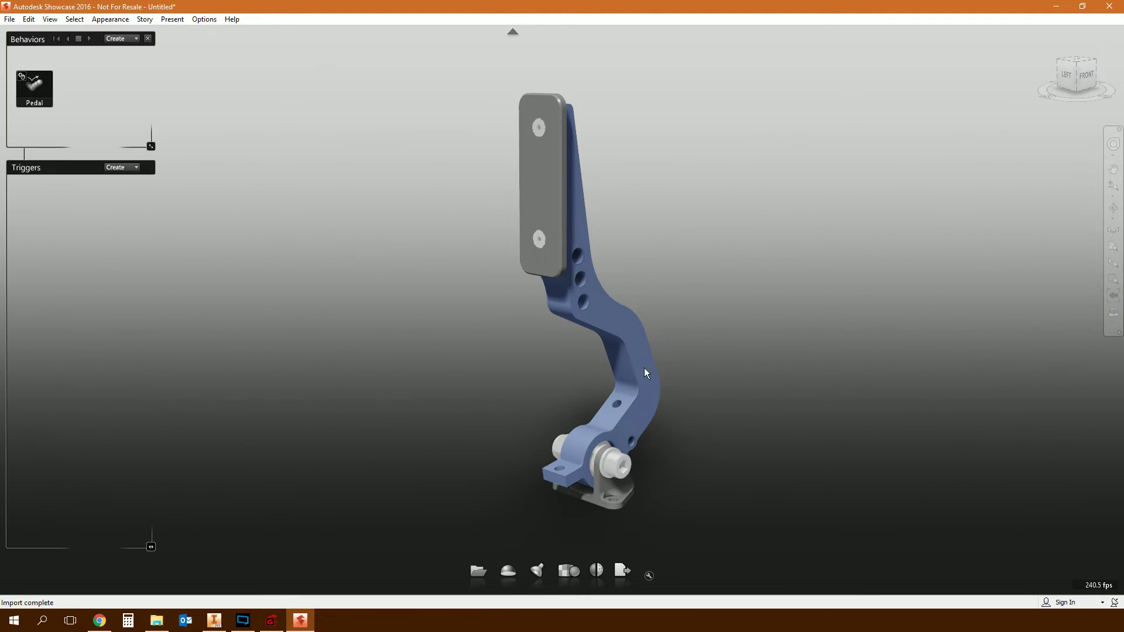
{"action": "right_click", "coordinate": [52, 86]}
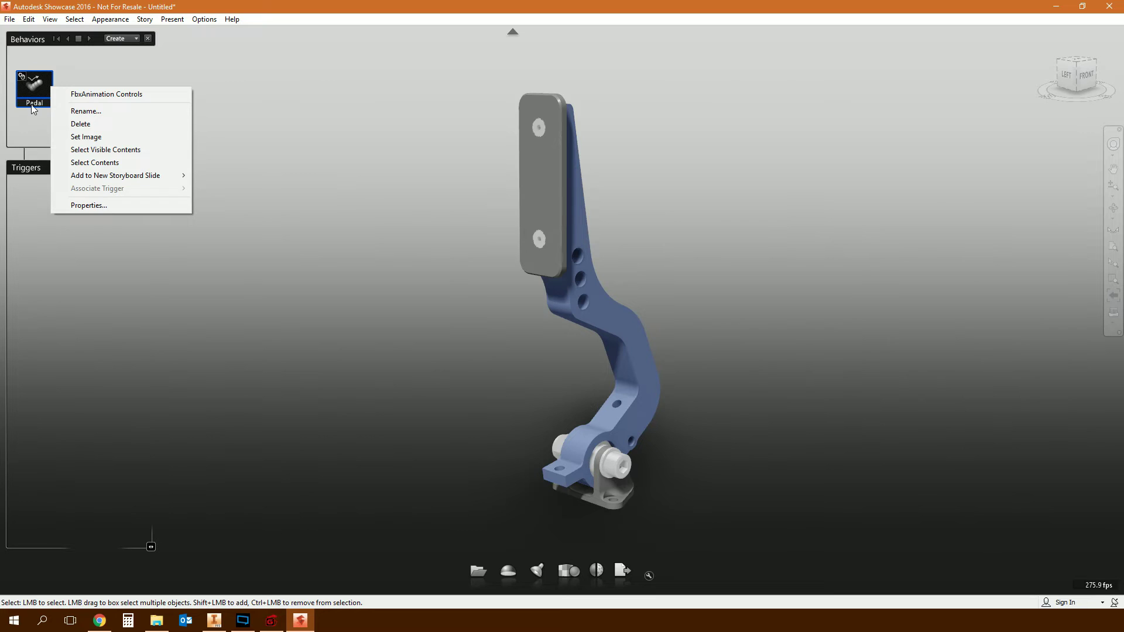
{"action": "left_click", "coordinate": [94, 95]}
{"action": "left_click", "coordinate": [315, 223]}
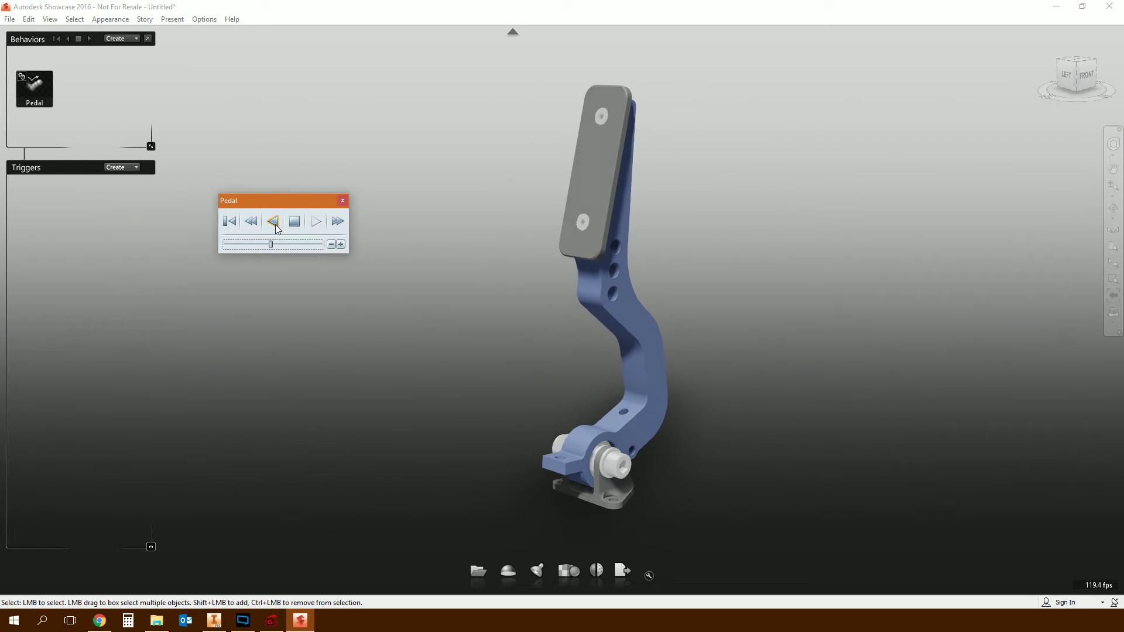
{"action": "left_click", "coordinate": [294, 223]}
{"action": "left_click", "coordinate": [310, 225]}
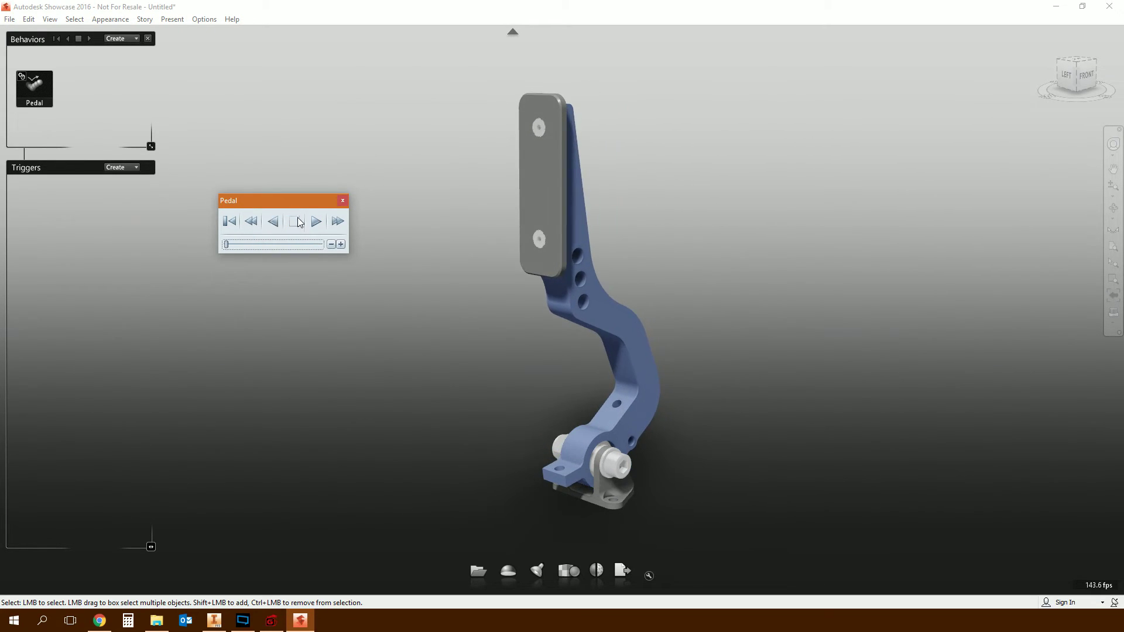
{"action": "left_click", "coordinate": [314, 224]}
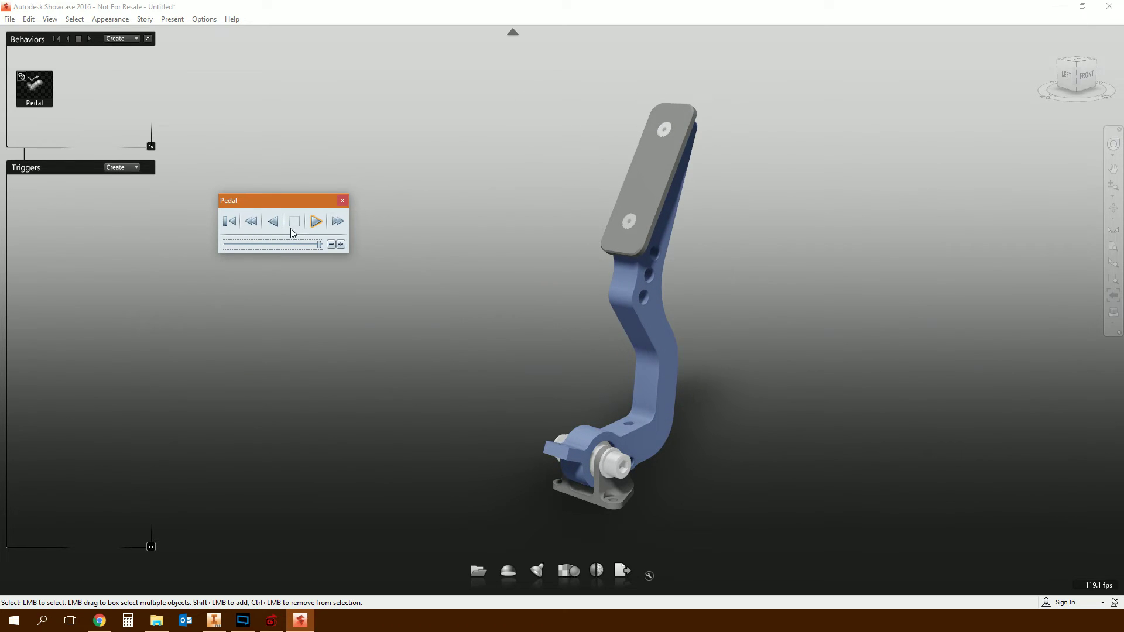
{"action": "left_click", "coordinate": [274, 221]}
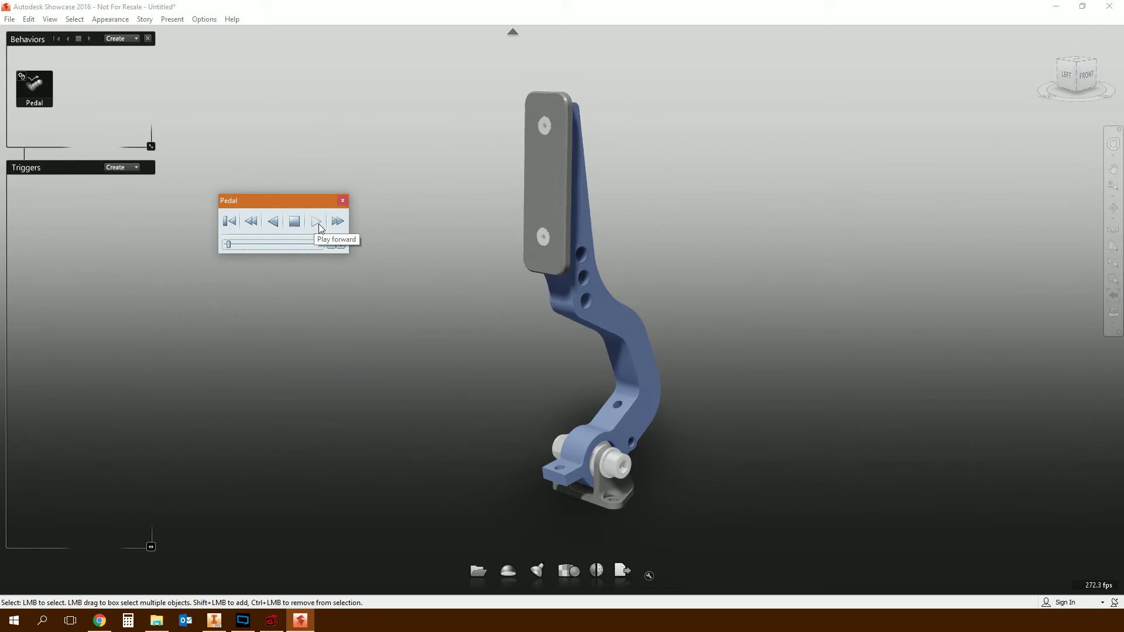
{"action": "left_click", "coordinate": [311, 226]}
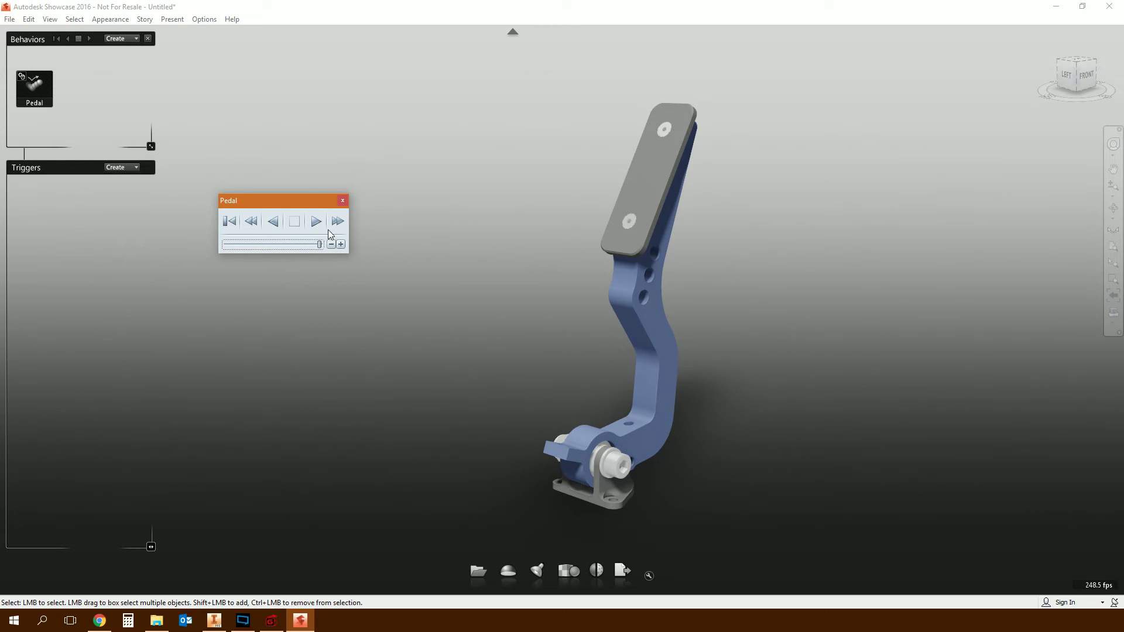
{"action": "left_click", "coordinate": [273, 223]}
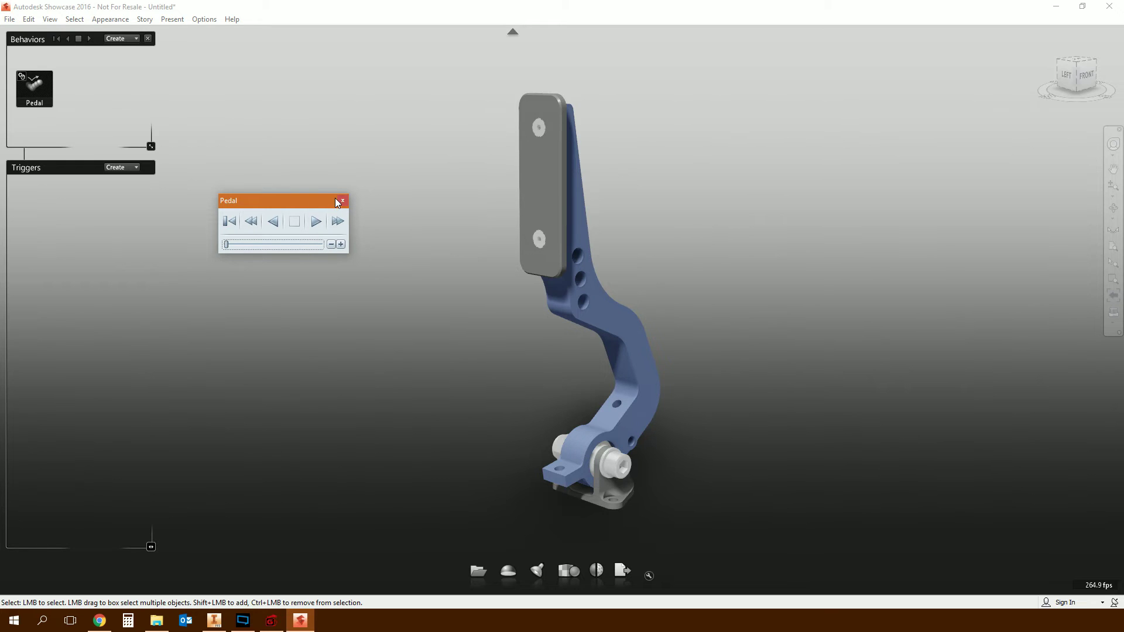
{"action": "left_click", "coordinate": [316, 221]}
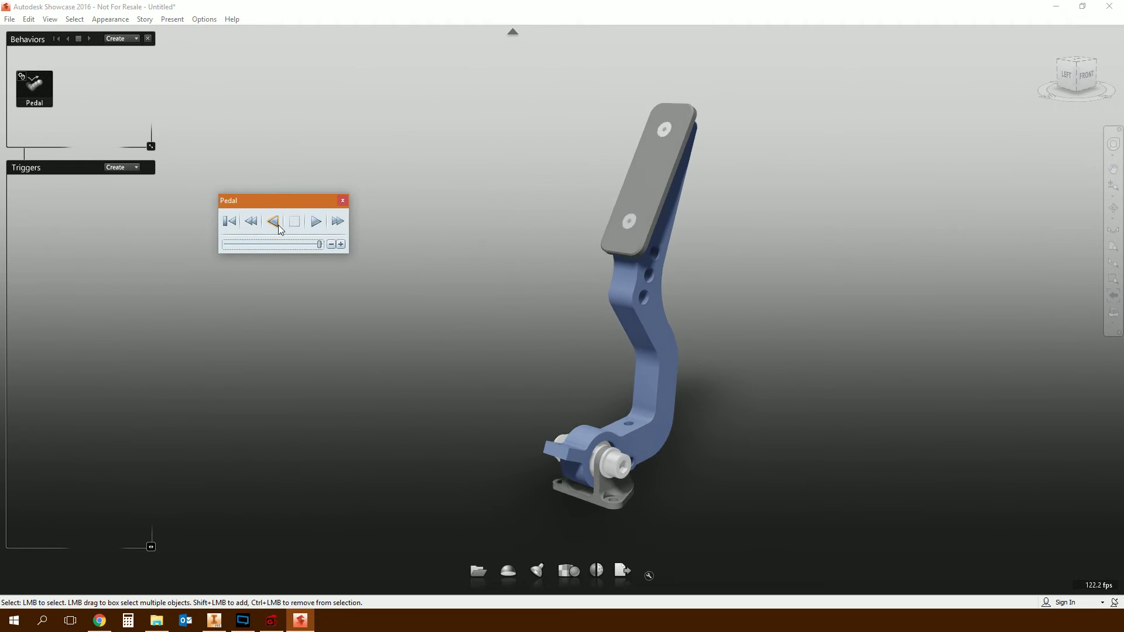
{"action": "left_click", "coordinate": [316, 223]}
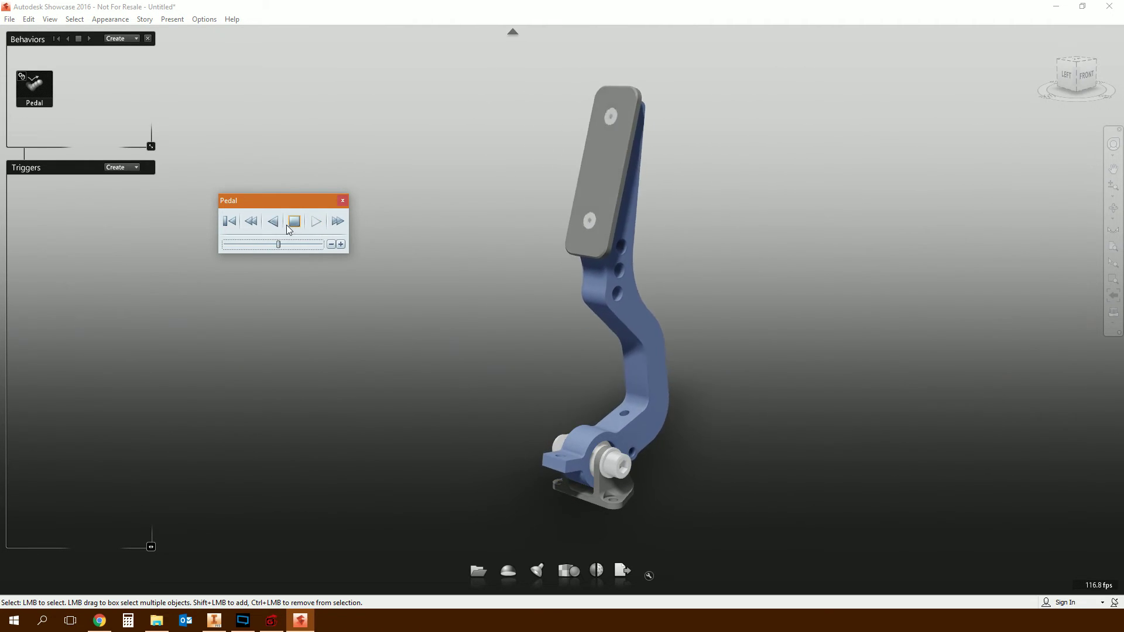
{"action": "left_click", "coordinate": [342, 201]}
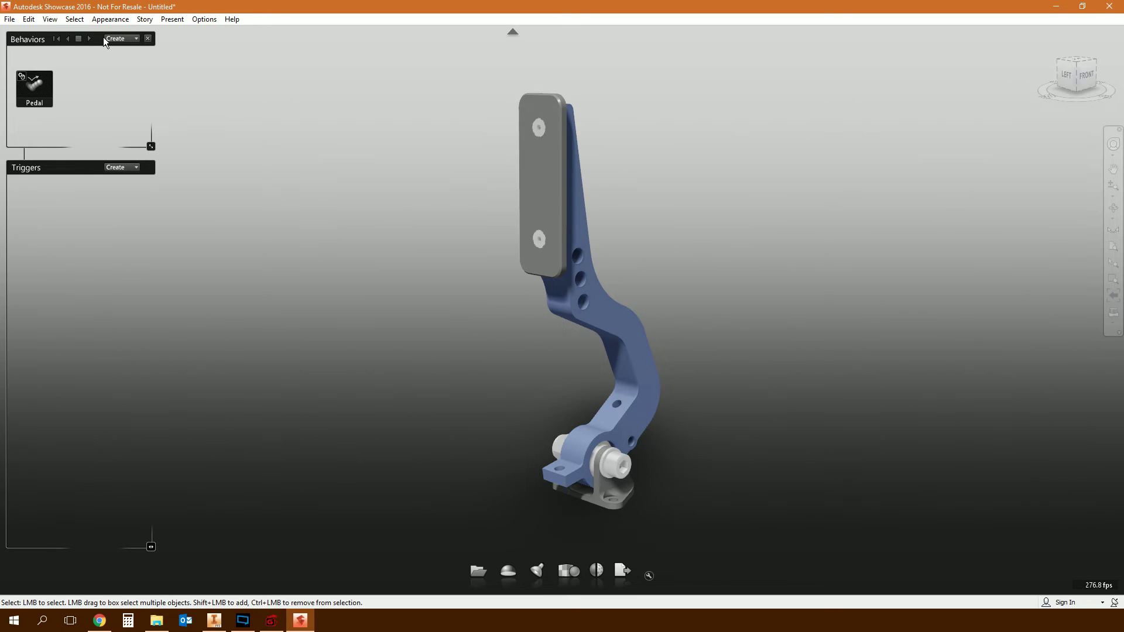
{"action": "right_click", "coordinate": [43, 93]}
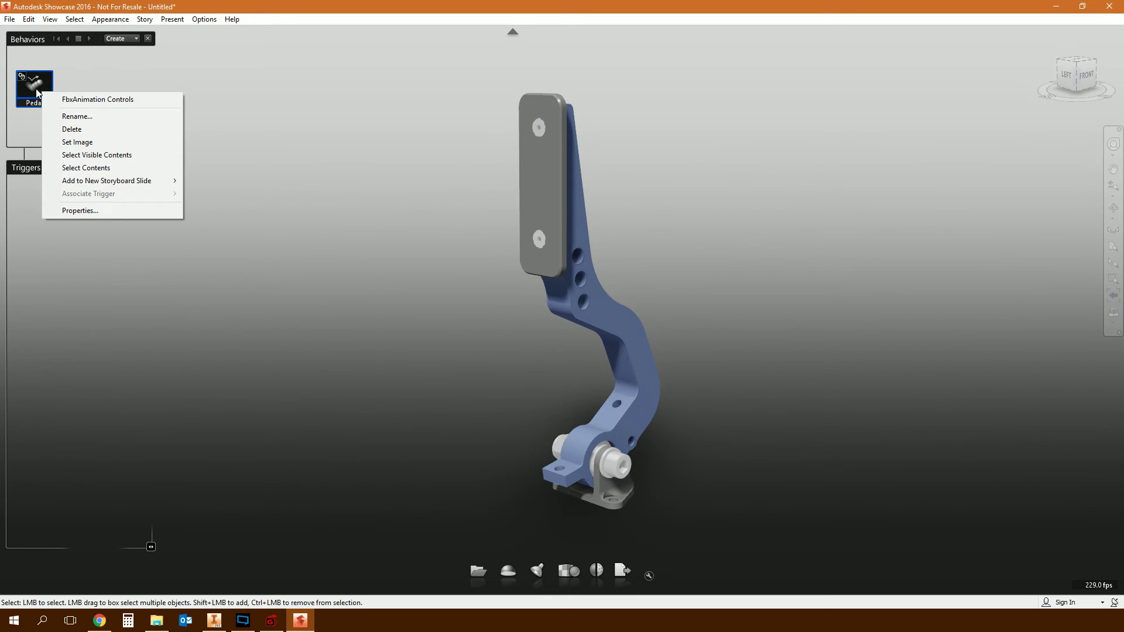
Step: Add Pedal 'Play forward from start' to a new storyboard slide and display the Storyboard
{"action": "mouse_move", "coordinate": [104, 184]}
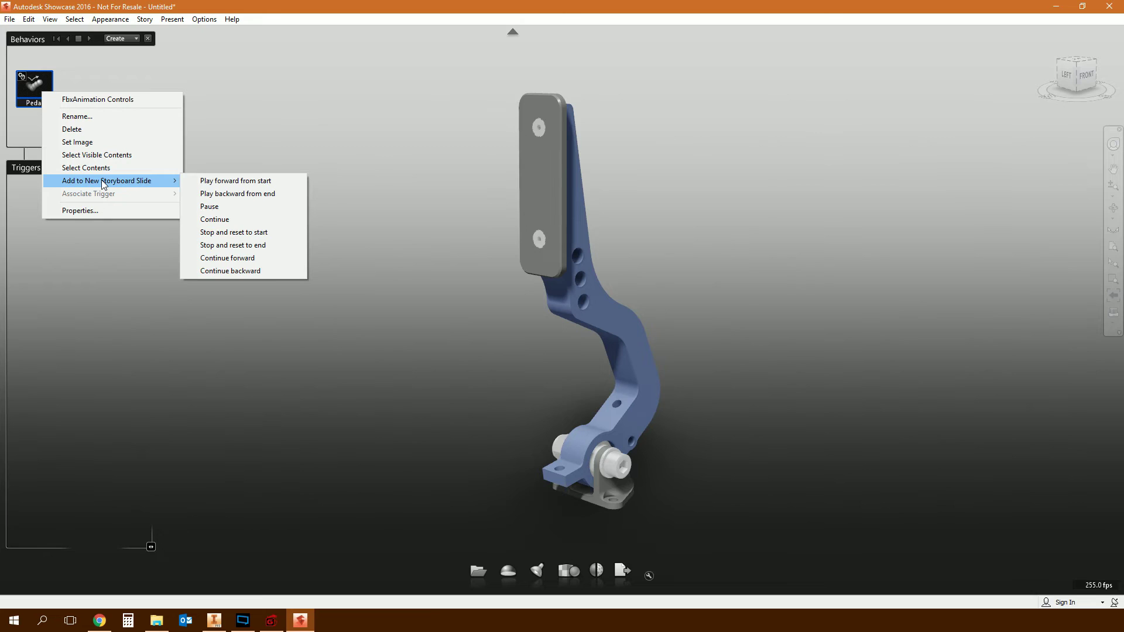
{"action": "left_click", "coordinate": [219, 181]}
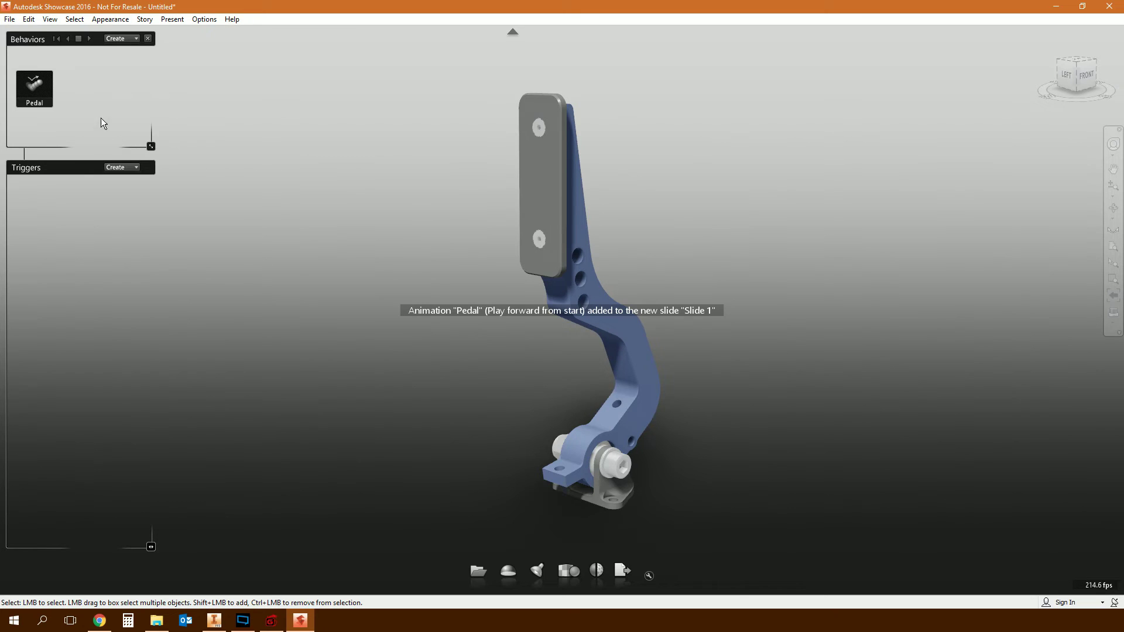
{"action": "left_click", "coordinate": [144, 19]}
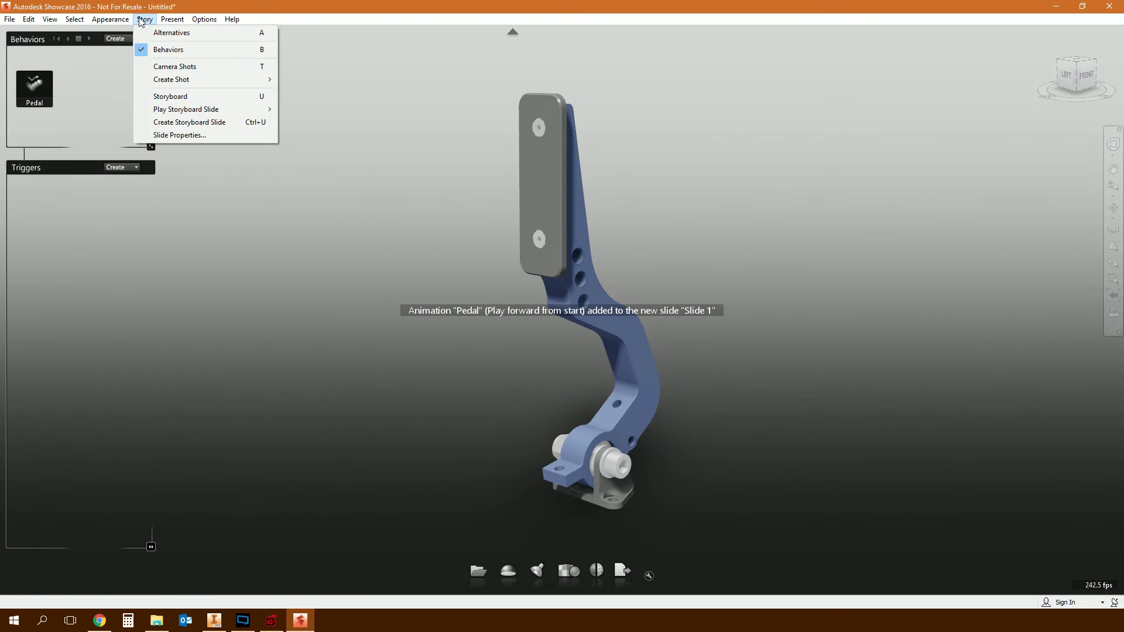
{"action": "left_click", "coordinate": [183, 96]}
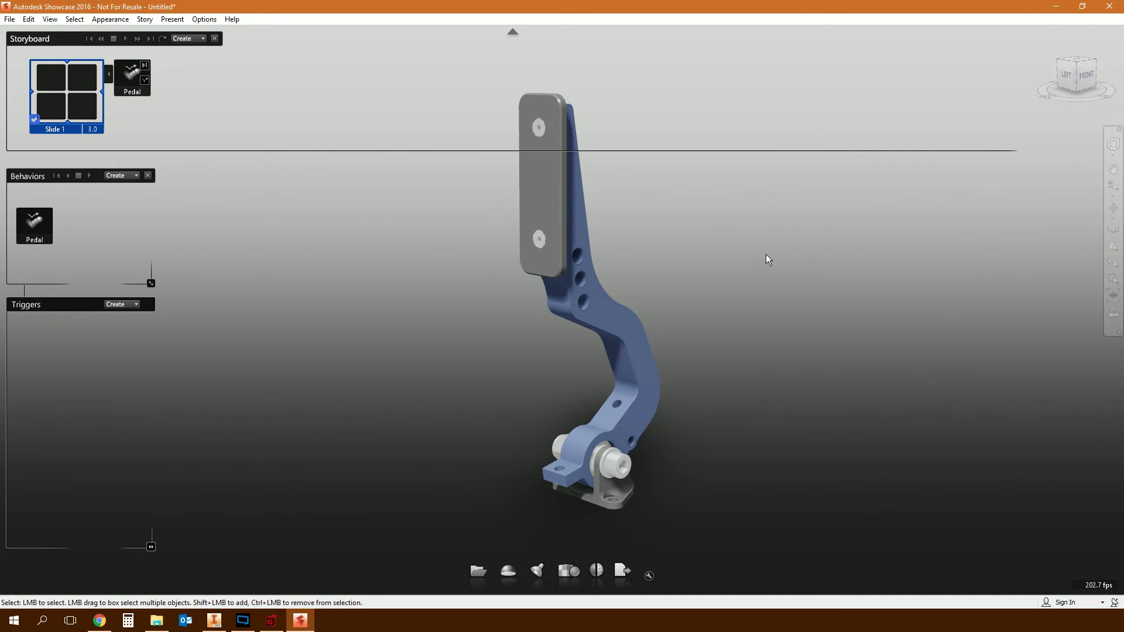
Step: Play Slide 1 from start, tilting the pedal arm into its driven pose
{"action": "right_click", "coordinate": [63, 90]}
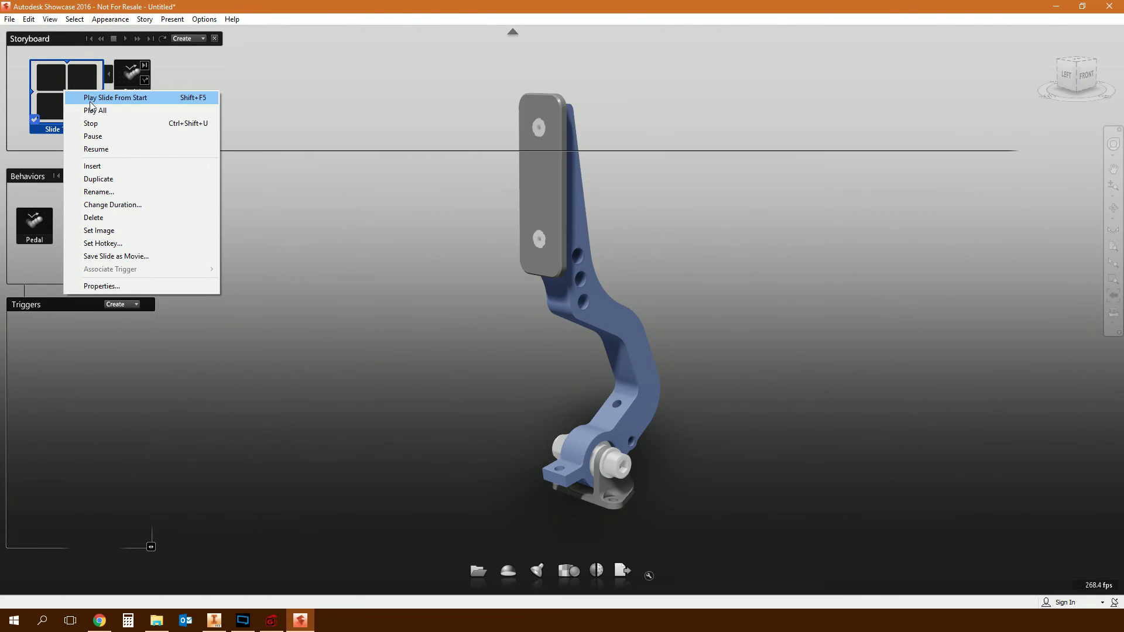
{"action": "left_click", "coordinate": [91, 98]}
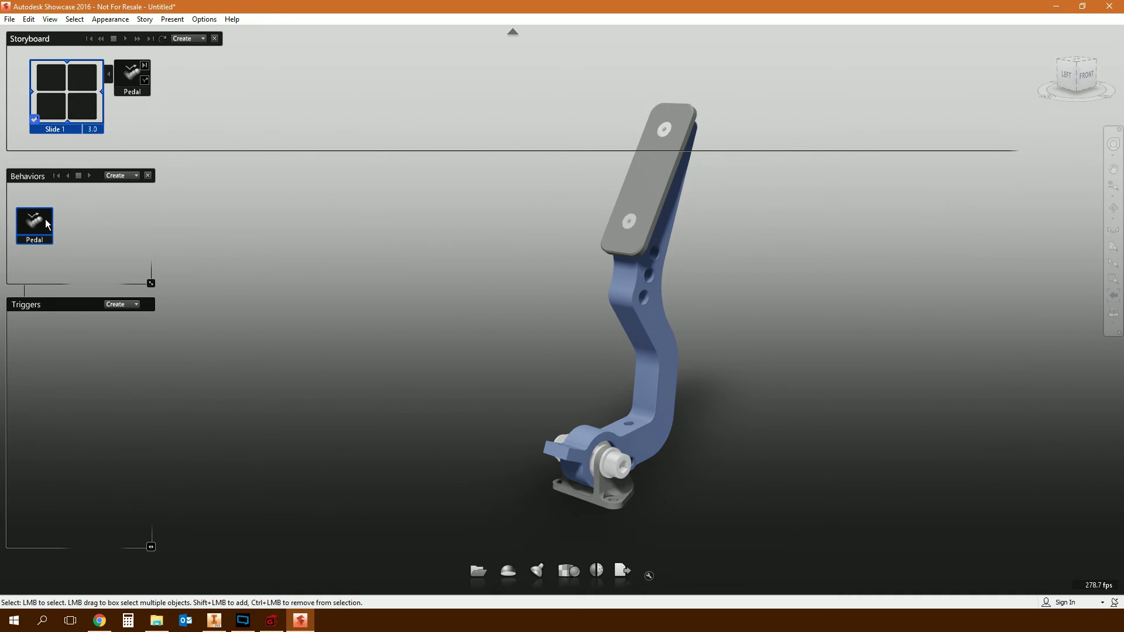
{"action": "right_click", "coordinate": [76, 95]}
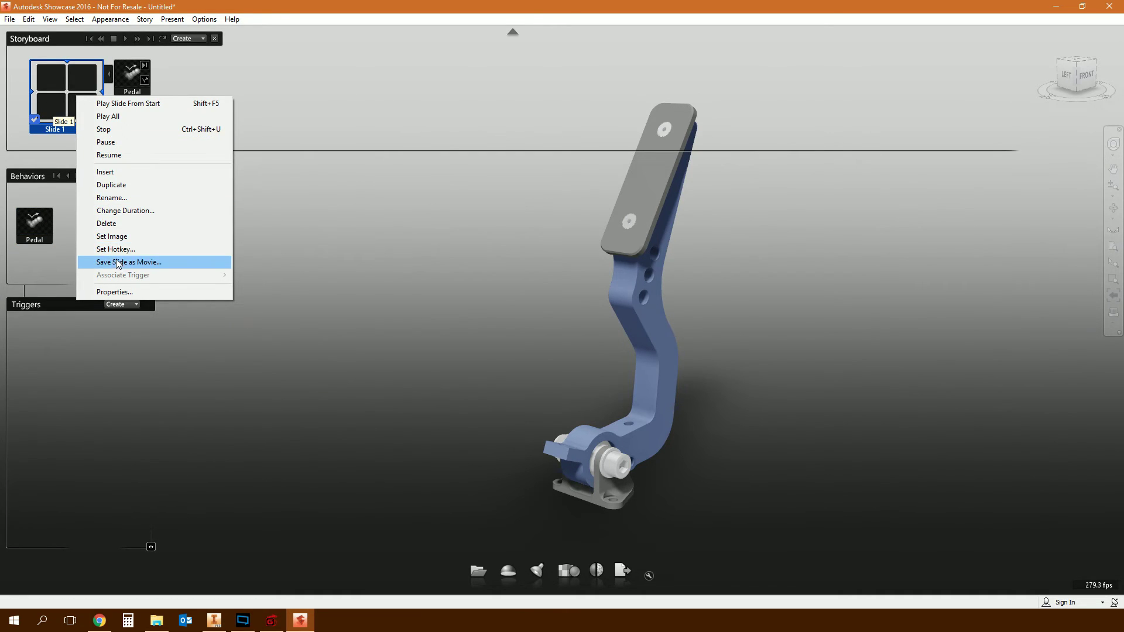
Step: Add a backward Pedal playback clip to Slide 1, starting at about 0.6 s
{"action": "left_click", "coordinate": [128, 292]}
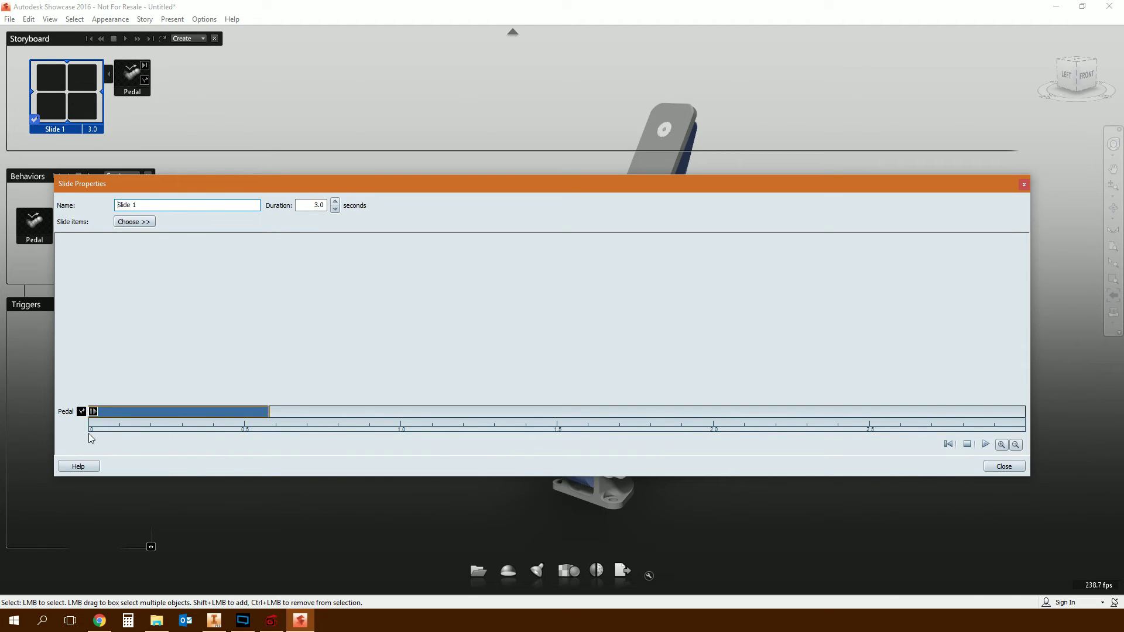
{"action": "double_click", "coordinate": [315, 206]}
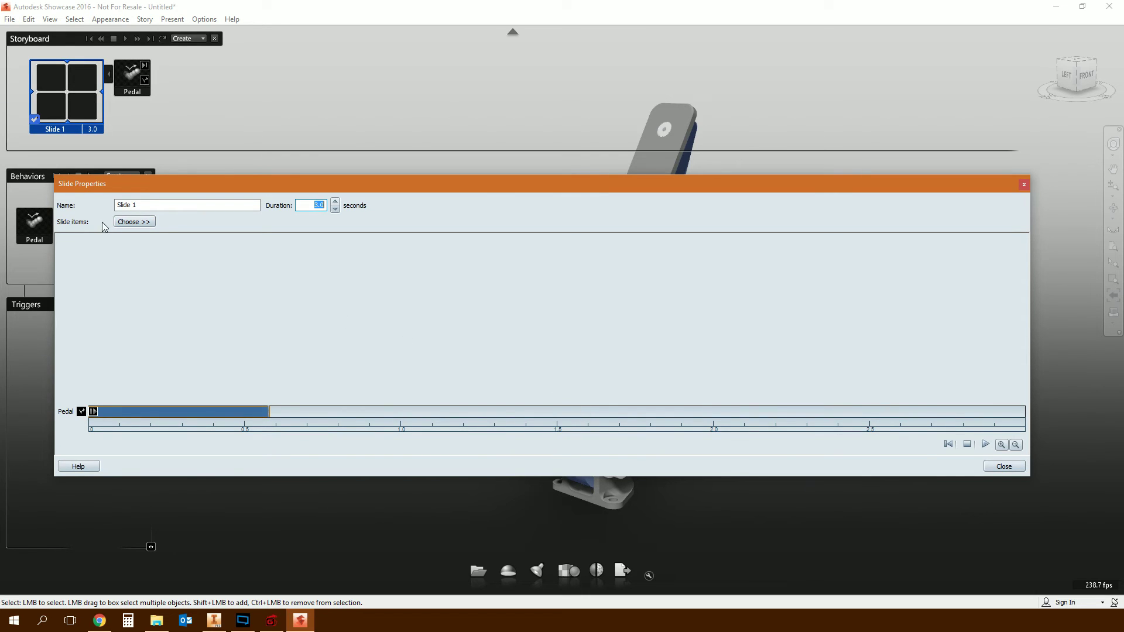
{"action": "left_click", "coordinate": [138, 222]}
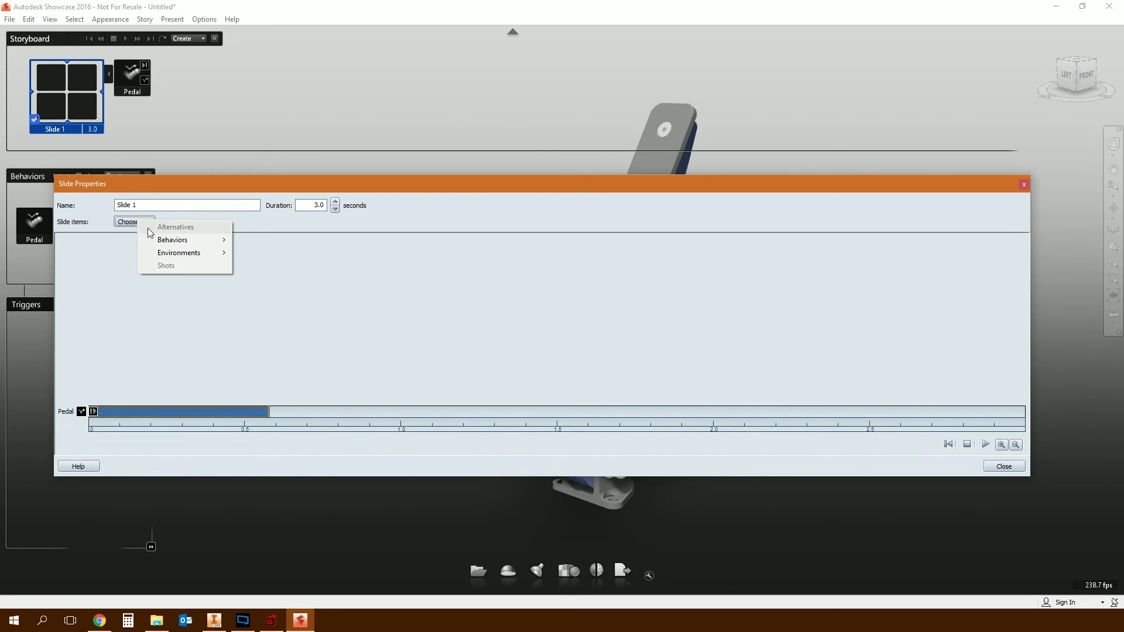
{"action": "mouse_move", "coordinate": [161, 244]}
{"action": "mouse_move", "coordinate": [271, 241]}
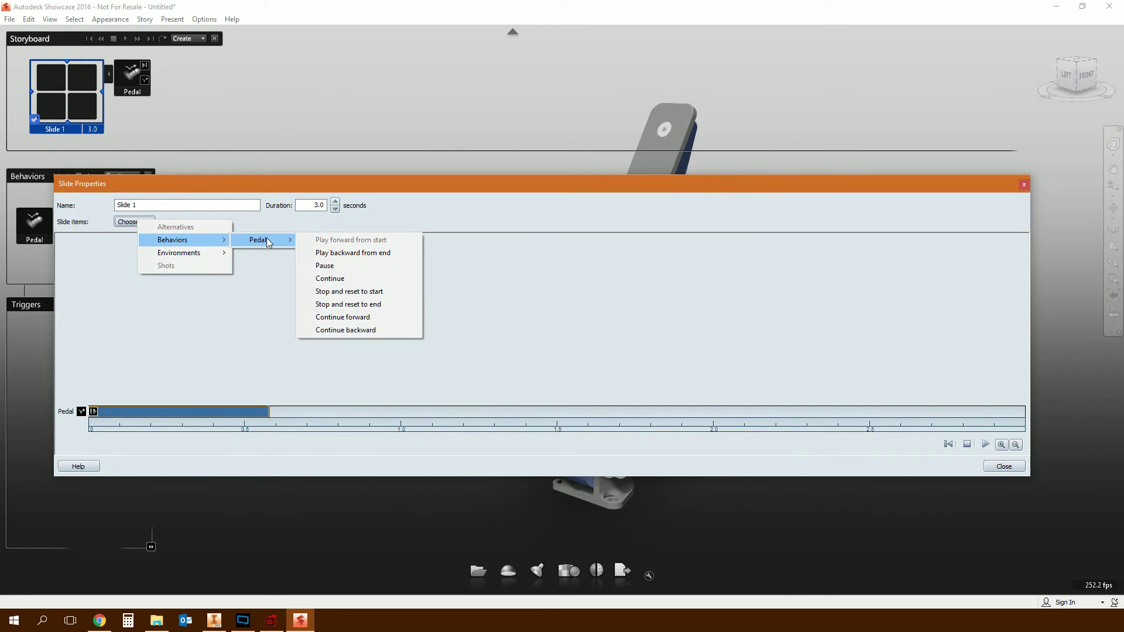
{"action": "left_click", "coordinate": [352, 254]}
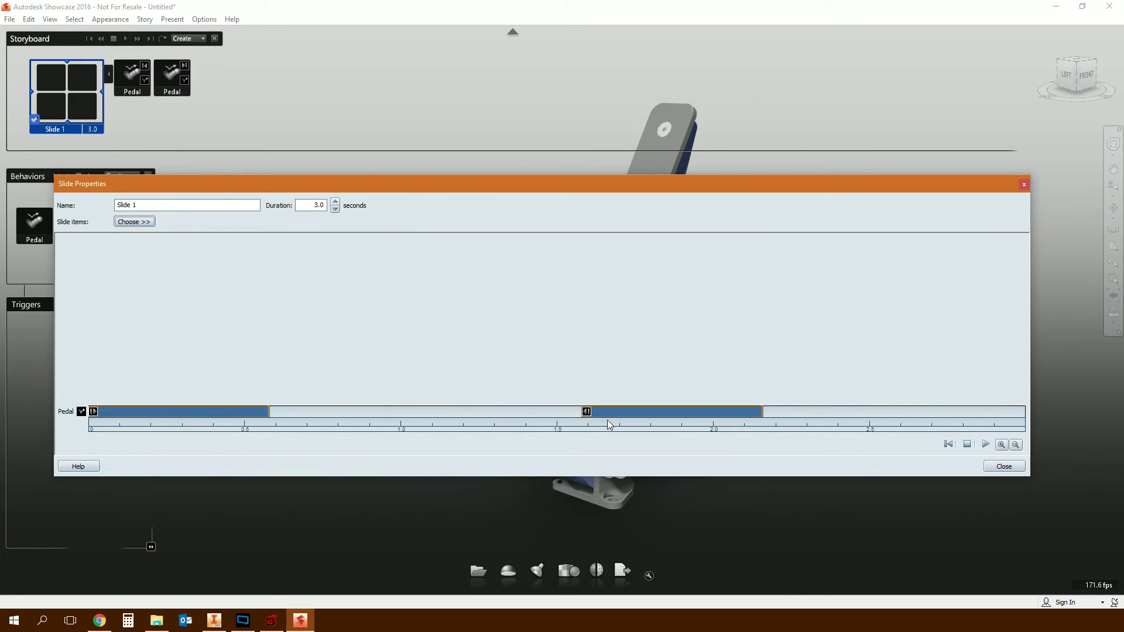
{"action": "left_click_drag", "start_coordinate": [620, 412], "coordinate": [472, 419]}
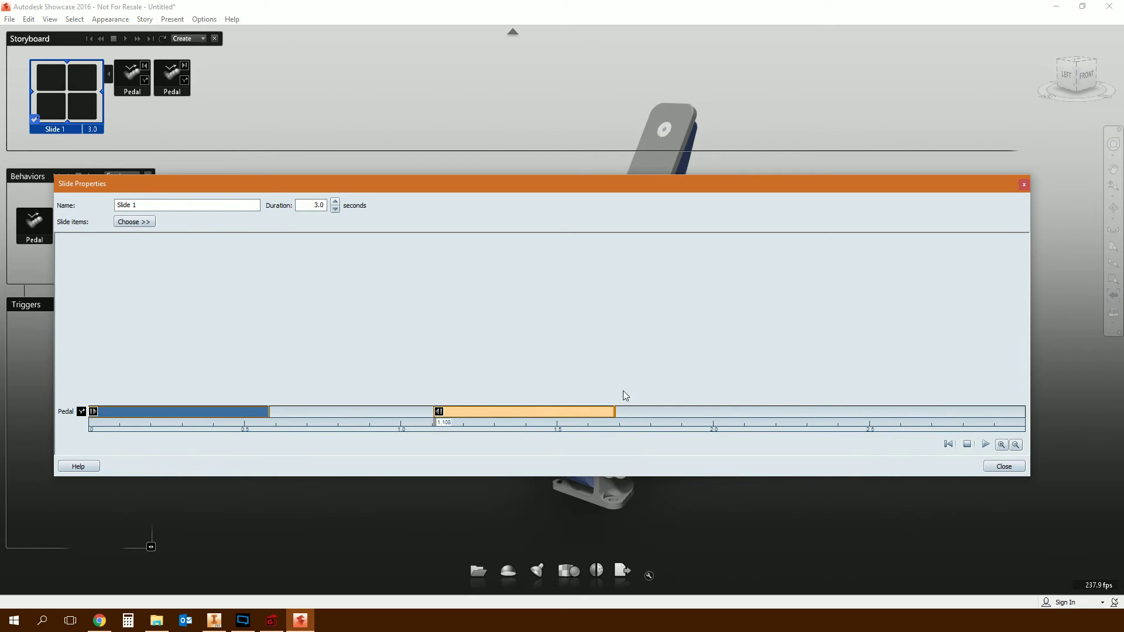
{"action": "left_click_drag", "start_coordinate": [574, 412], "coordinate": [412, 401]}
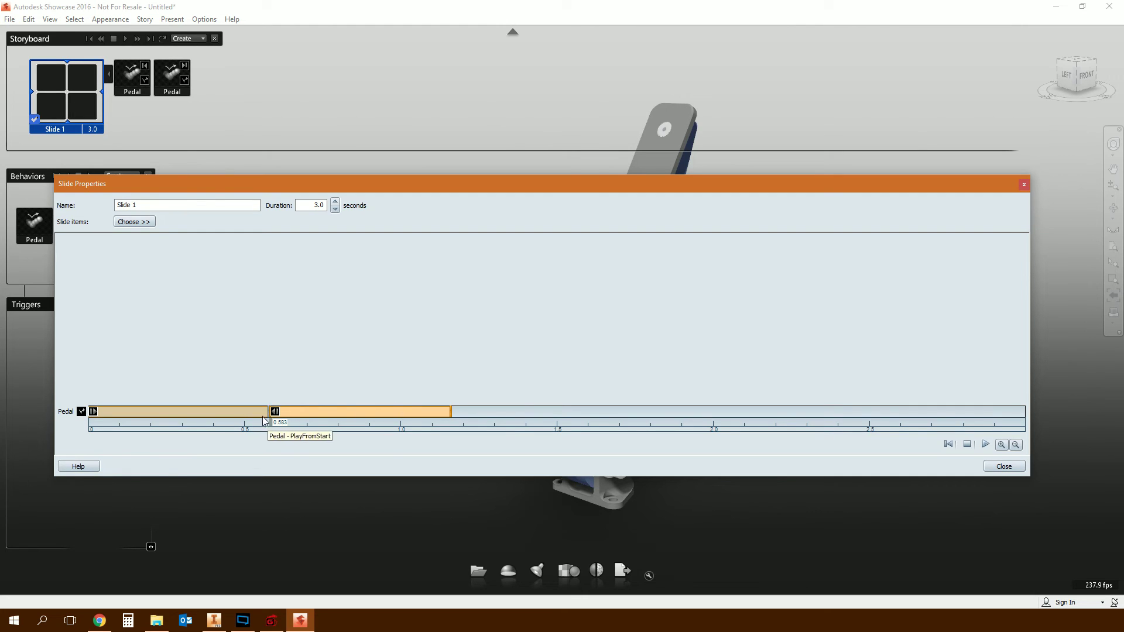
Step: Preview the Slide 1 timeline from the start, then close the slide properties
{"action": "left_click", "coordinate": [949, 444]}
{"action": "left_click", "coordinate": [986, 445]}
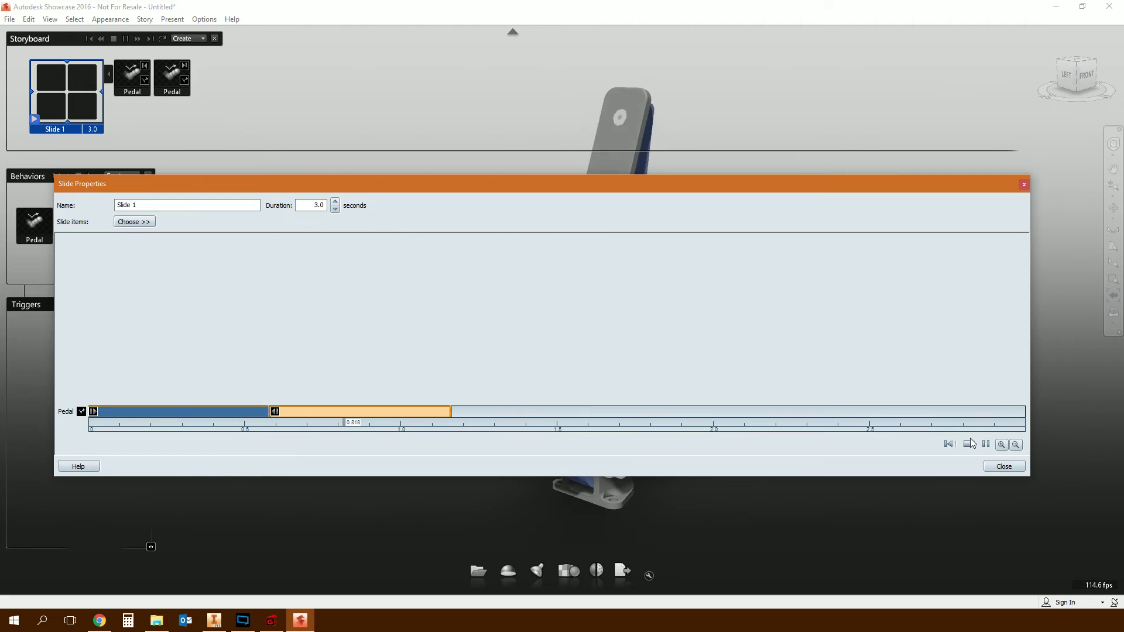
{"action": "left_click", "coordinate": [986, 445]}
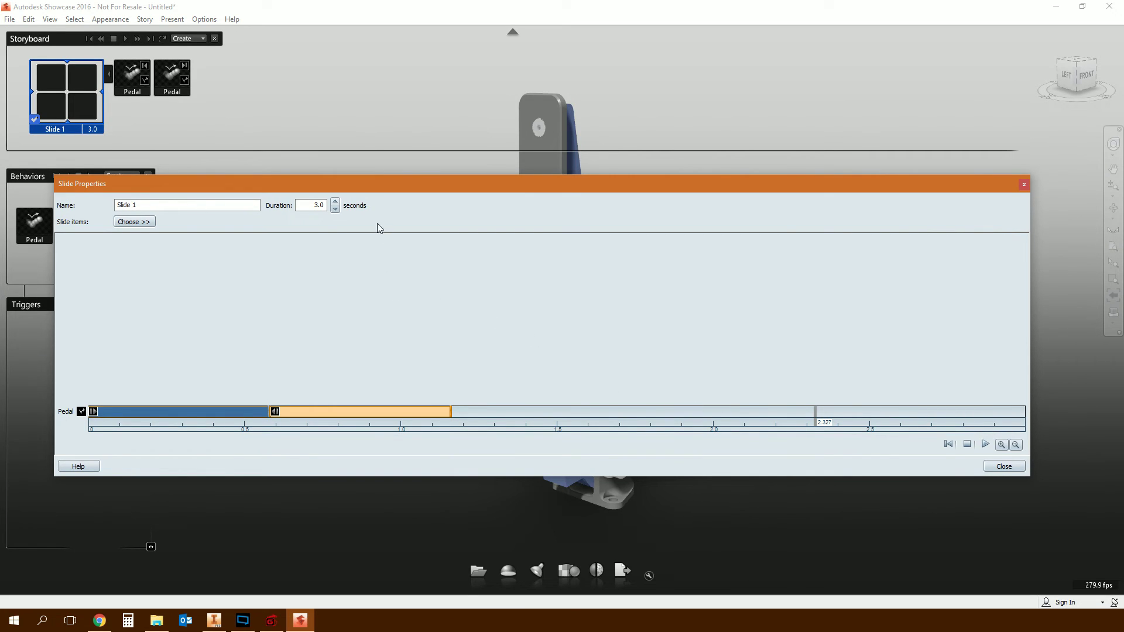
{"action": "double_click", "coordinate": [319, 205]}
{"action": "left_click", "coordinate": [1021, 467]}
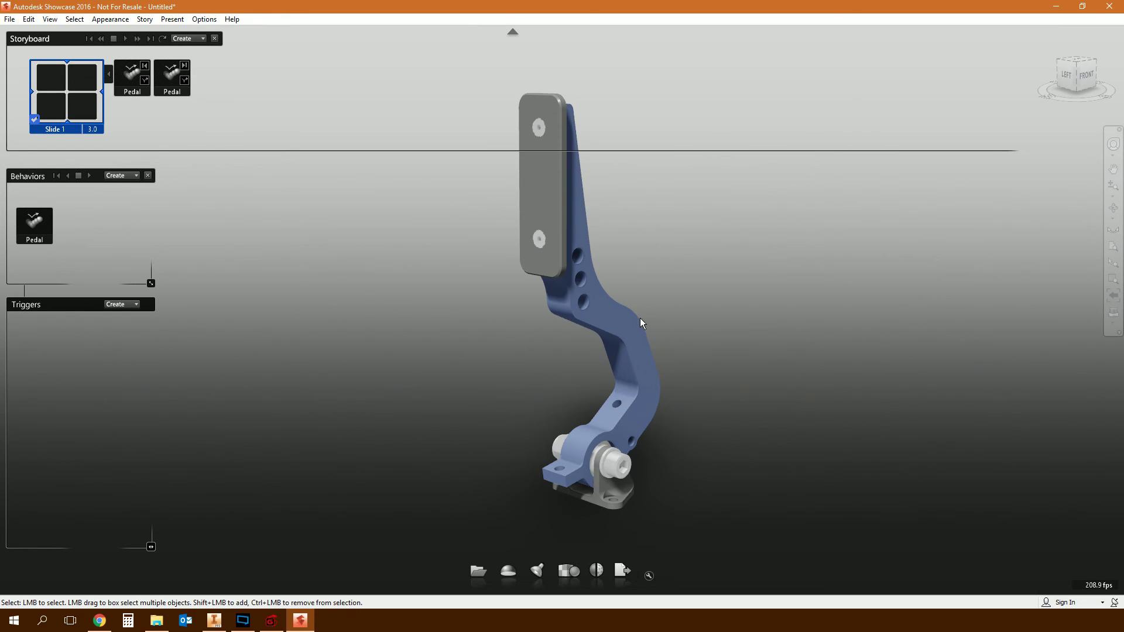
Step: Create cinematic orbit shot 'Camera 360 Orbit' with a Cut to shot transition and 3 s duration
{"action": "left_click", "coordinate": [144, 20]}
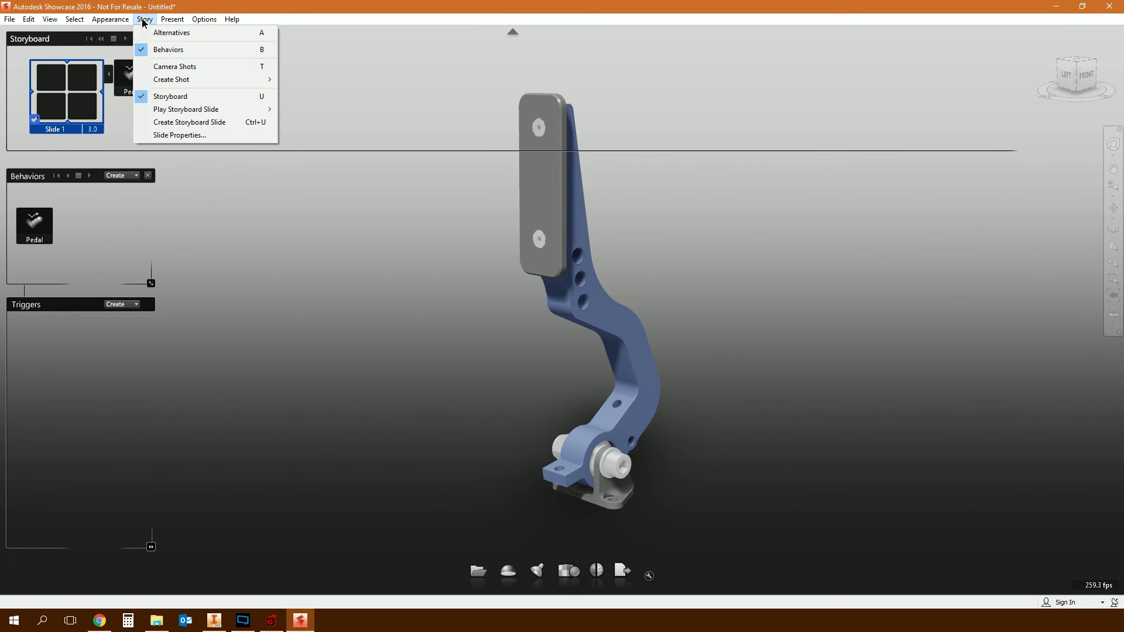
{"action": "mouse_move", "coordinate": [178, 80]}
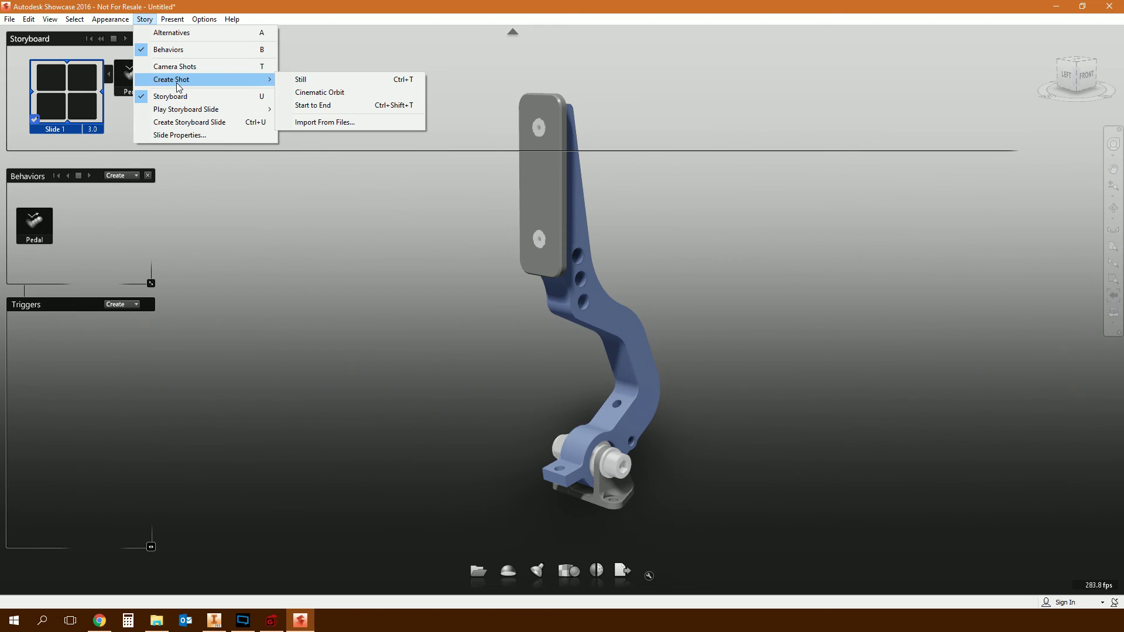
{"action": "left_click", "coordinate": [306, 94]}
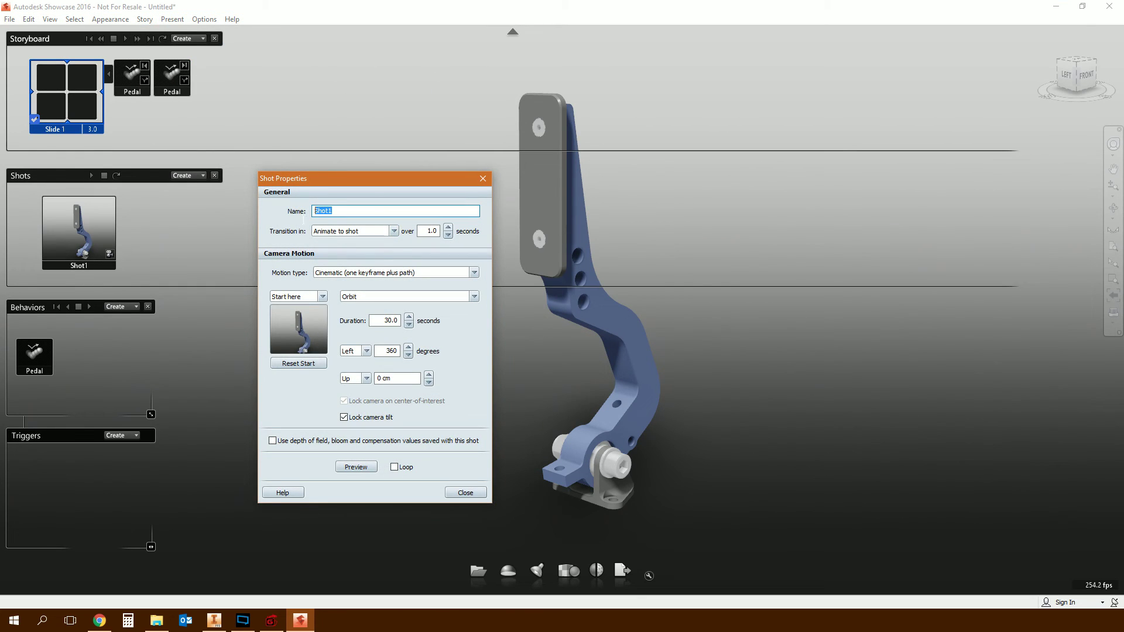
{"action": "type", "text": "Camera 360 Orbit"}
{"action": "key", "text": "Return"}
{"action": "left_click", "coordinate": [342, 232]}
{"action": "left_click", "coordinate": [343, 256]}
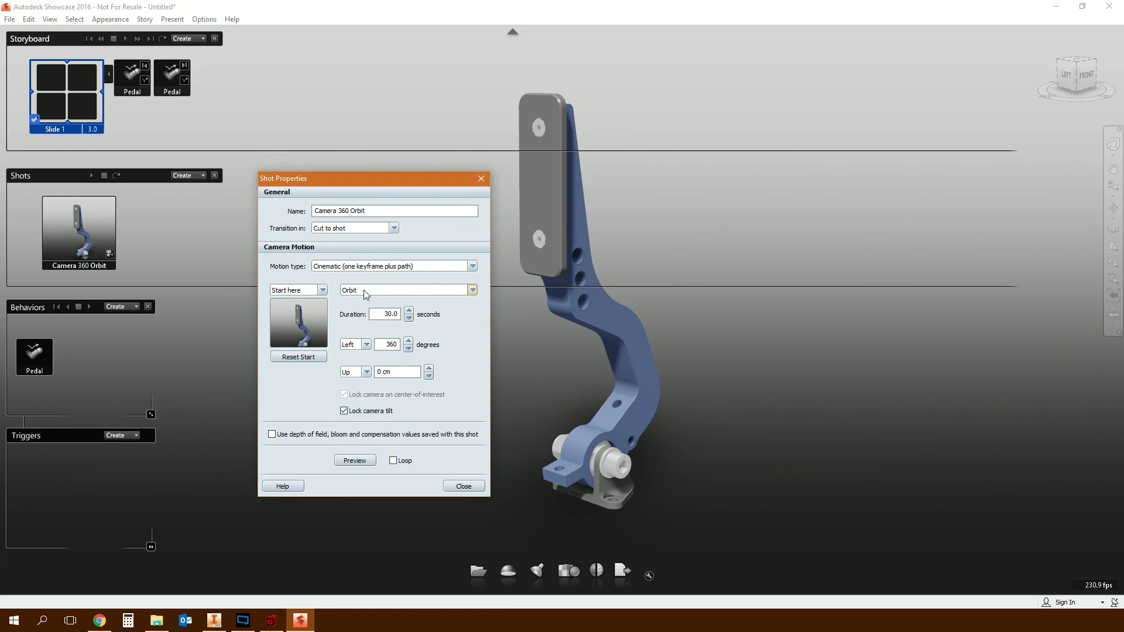
{"action": "left_click", "coordinate": [387, 314]}
{"action": "type", "text": "3"}
{"action": "left_click", "coordinate": [463, 486]}
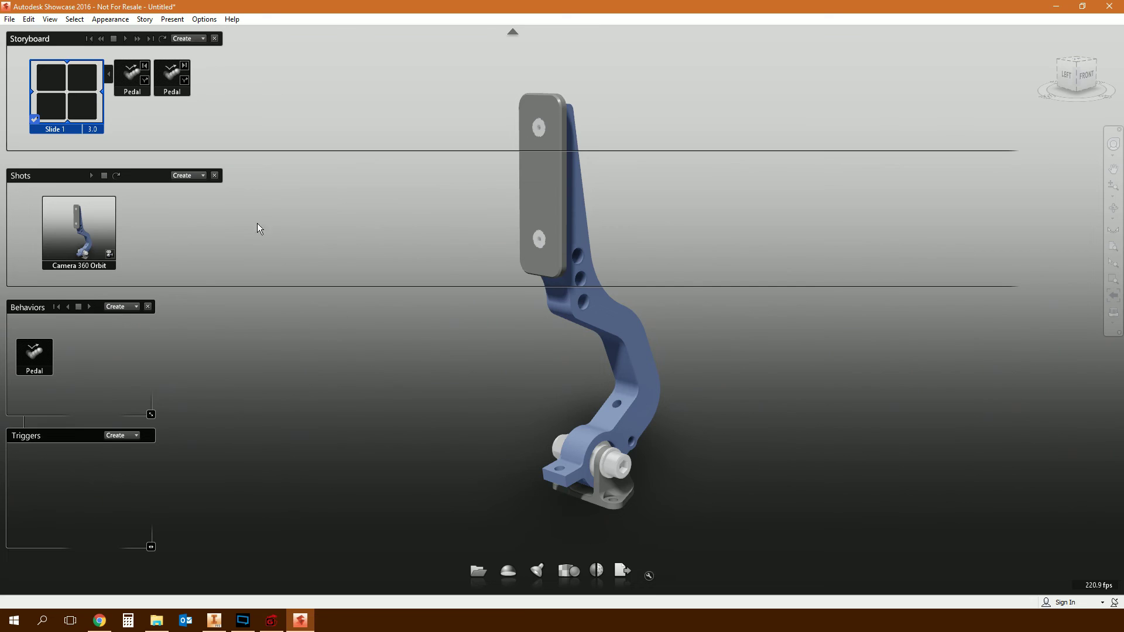
Step: Play Slide 1 from the start, then preview the Camera 360 Orbit camera move
{"action": "right_click", "coordinate": [74, 94]}
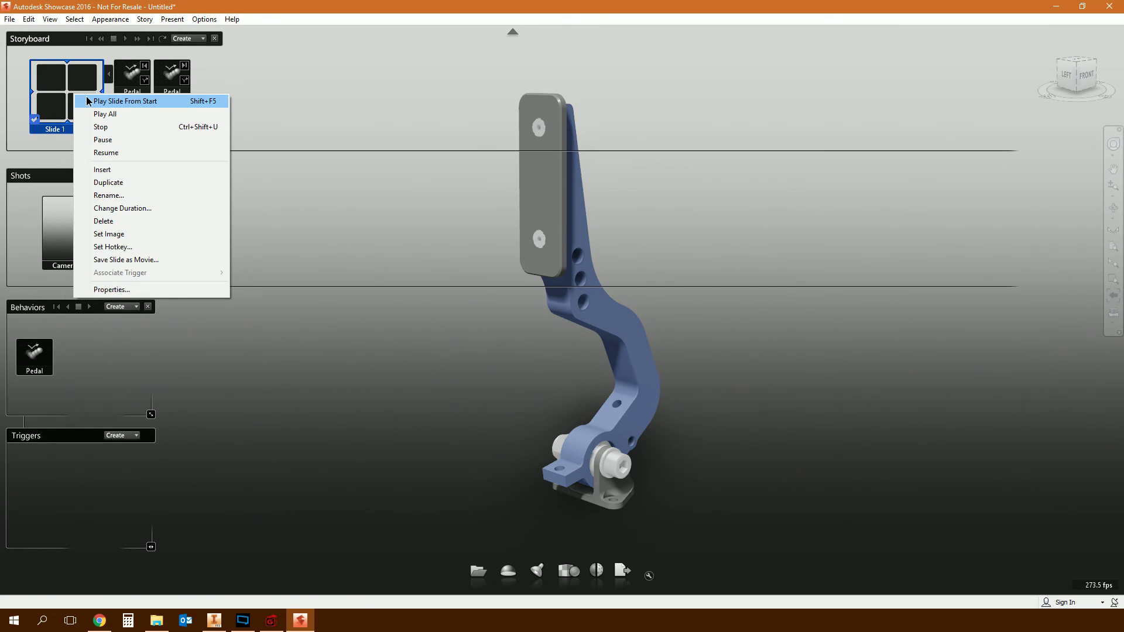
{"action": "left_click", "coordinate": [88, 101]}
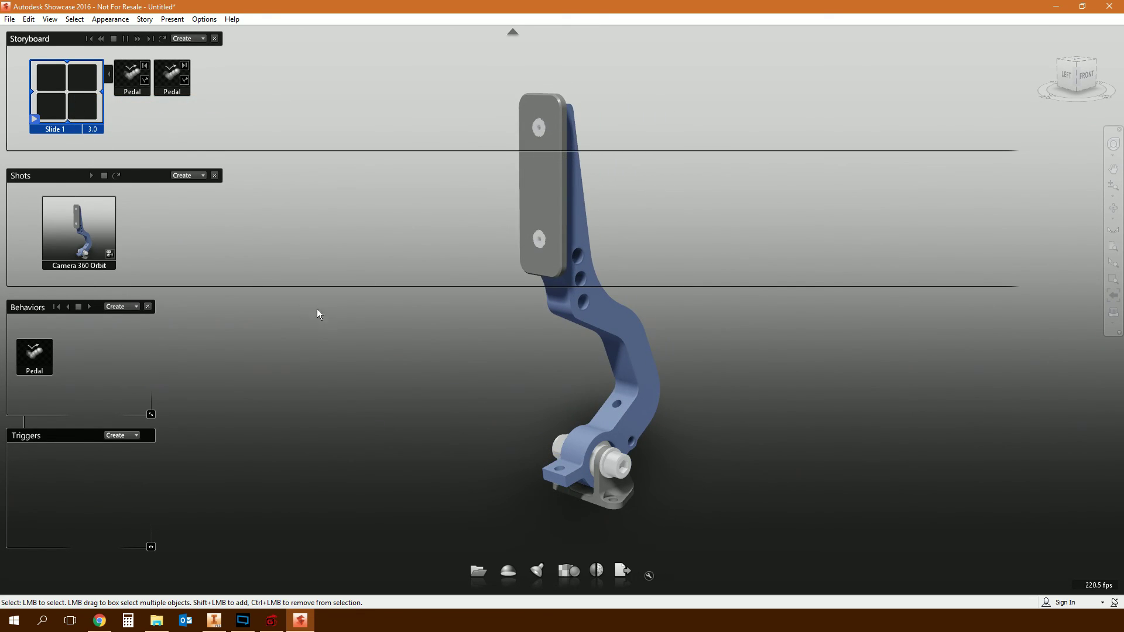
{"action": "right_click", "coordinate": [83, 232]}
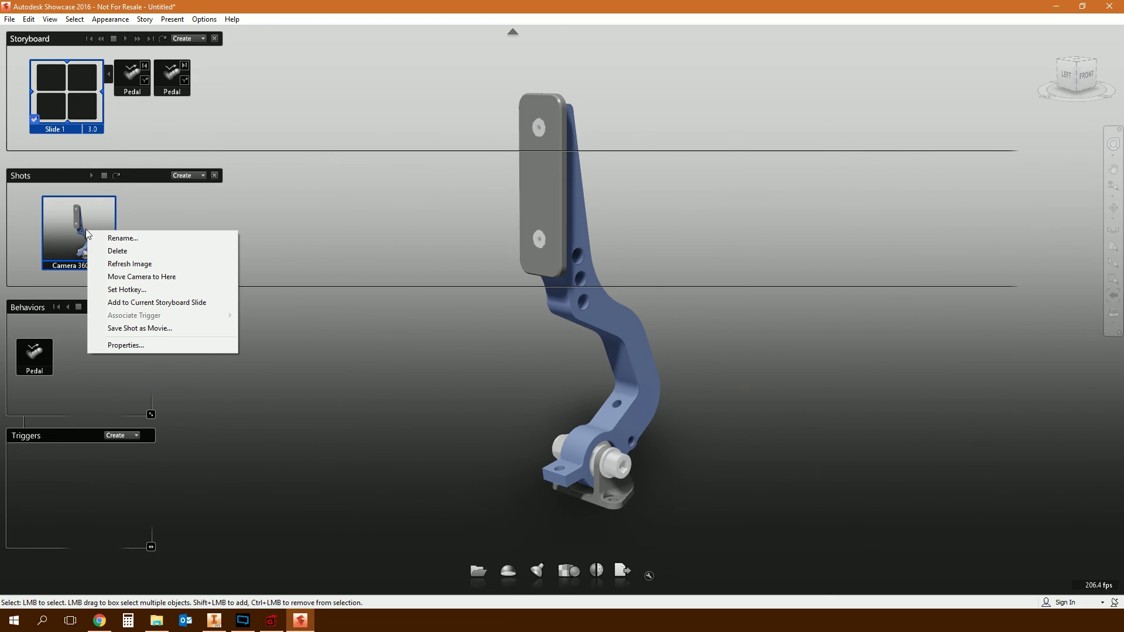
{"action": "left_click", "coordinate": [83, 228]}
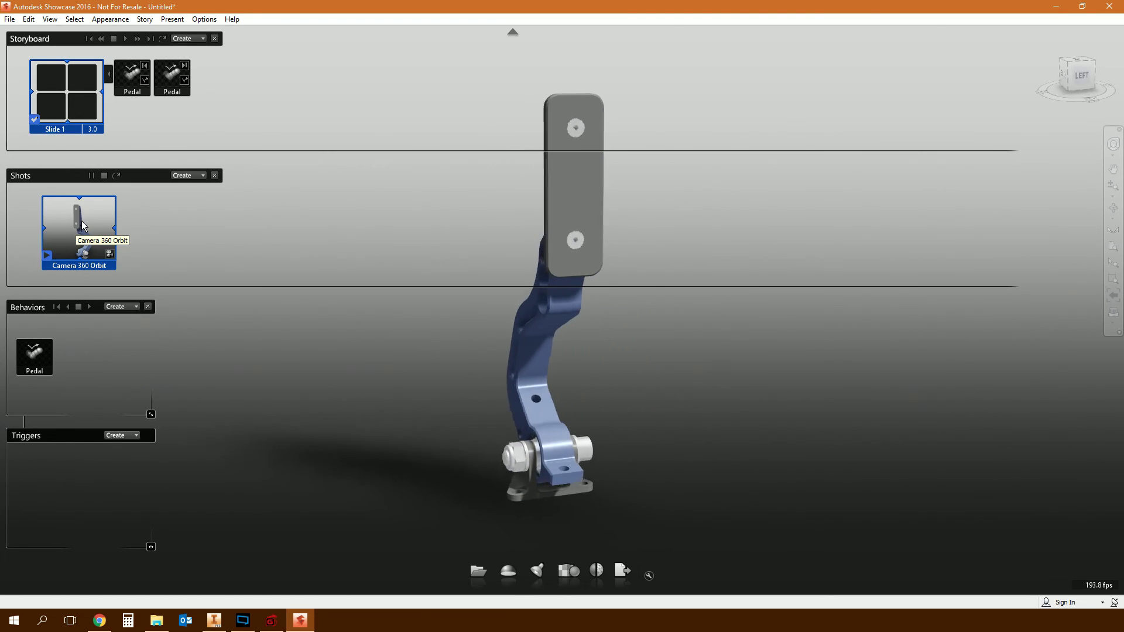
Step: Add the Camera 360 Orbit shot to Slide 1 and replay the slide from the start
{"action": "right_click", "coordinate": [88, 225]}
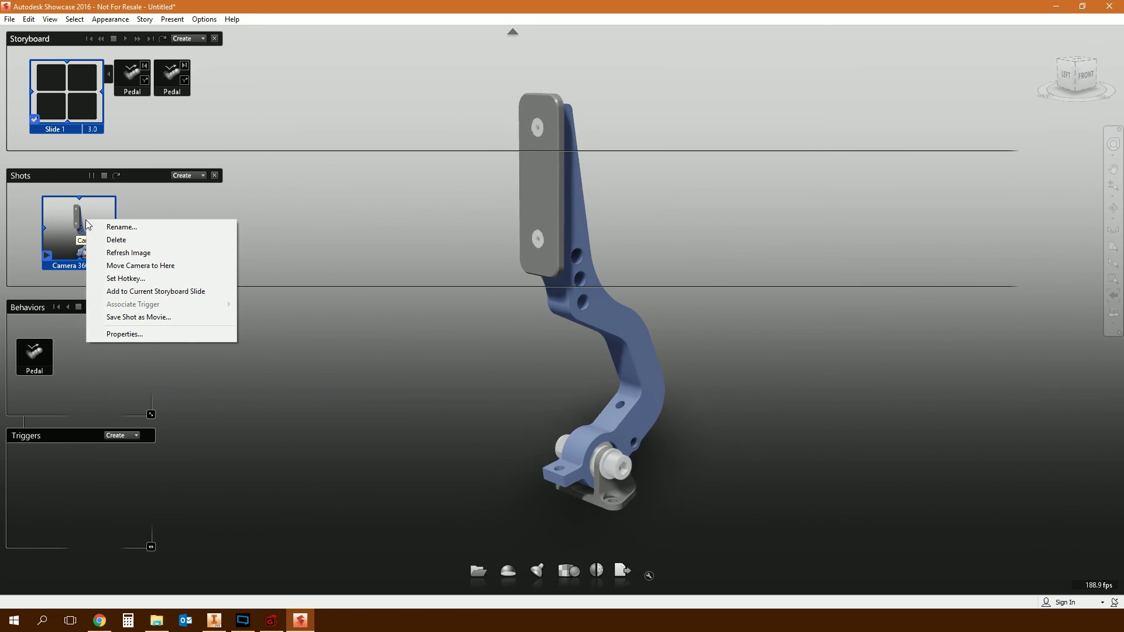
{"action": "left_click", "coordinate": [152, 292]}
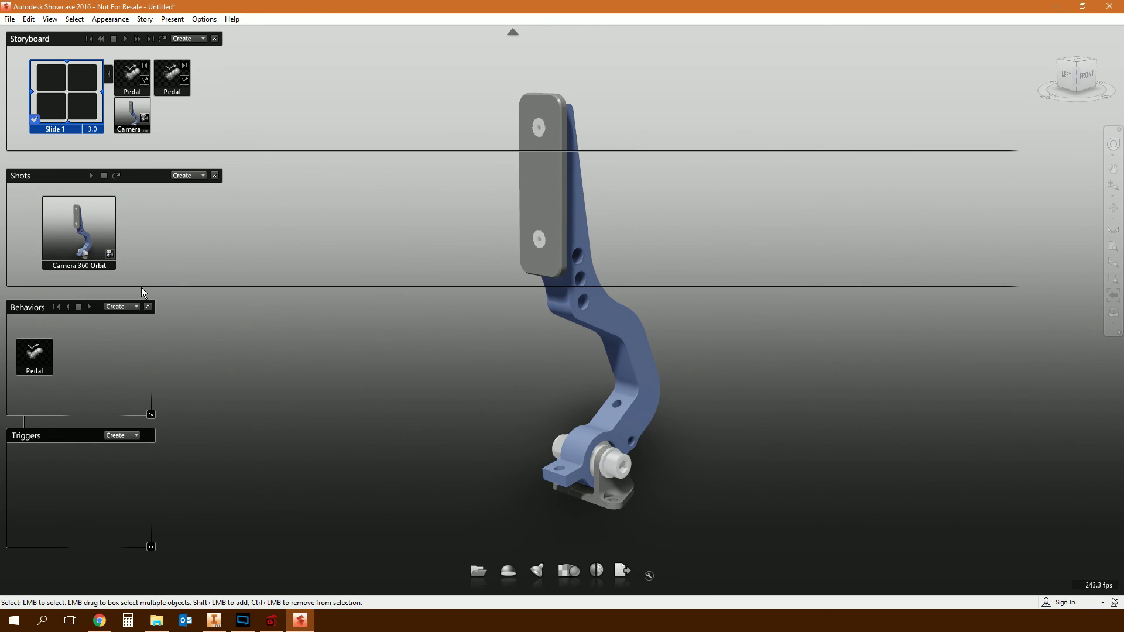
{"action": "right_click", "coordinate": [60, 97]}
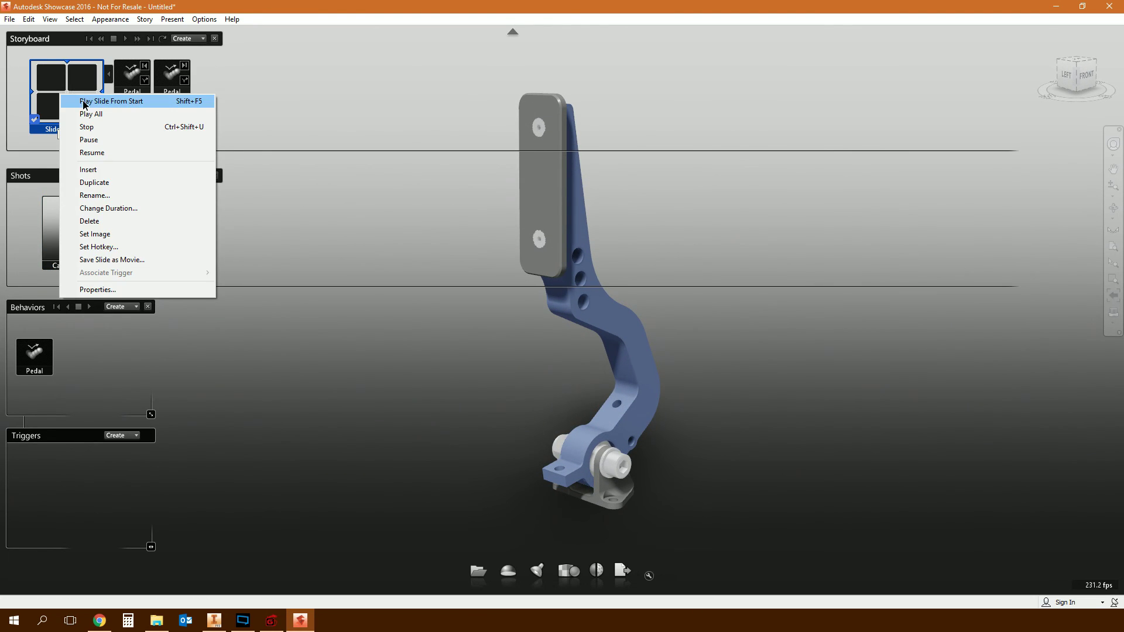
{"action": "left_click", "coordinate": [85, 102]}
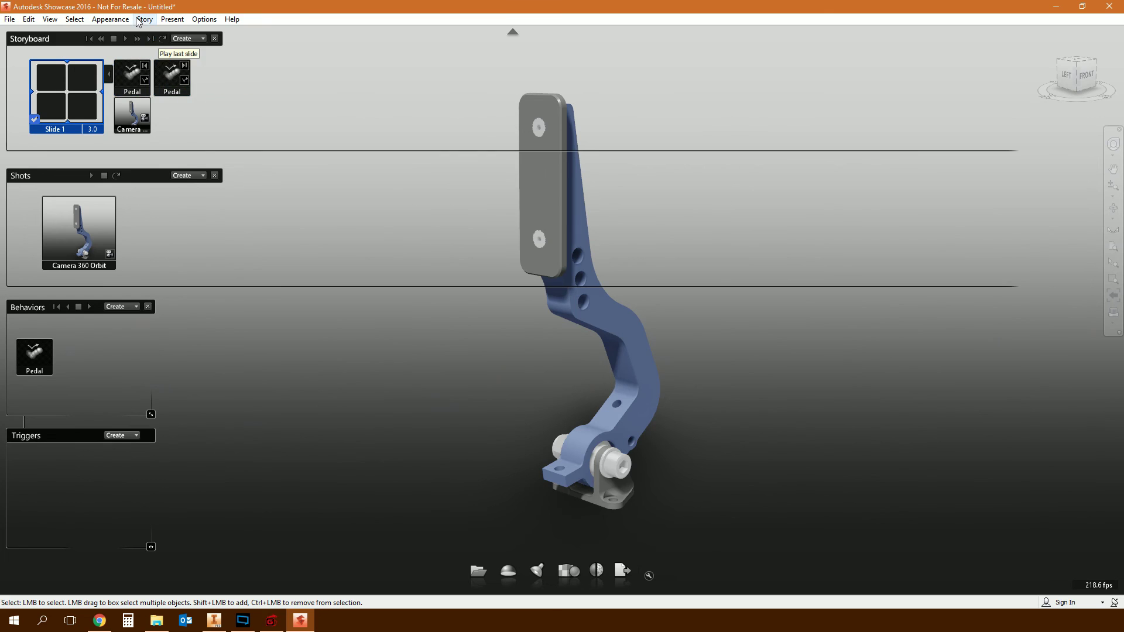
Step: Add the Stuttgart environment from Environment Libraries, then close the Storyboard and Shots panels
{"action": "left_click", "coordinate": [111, 19]}
{"action": "left_click", "coordinate": [159, 145]}
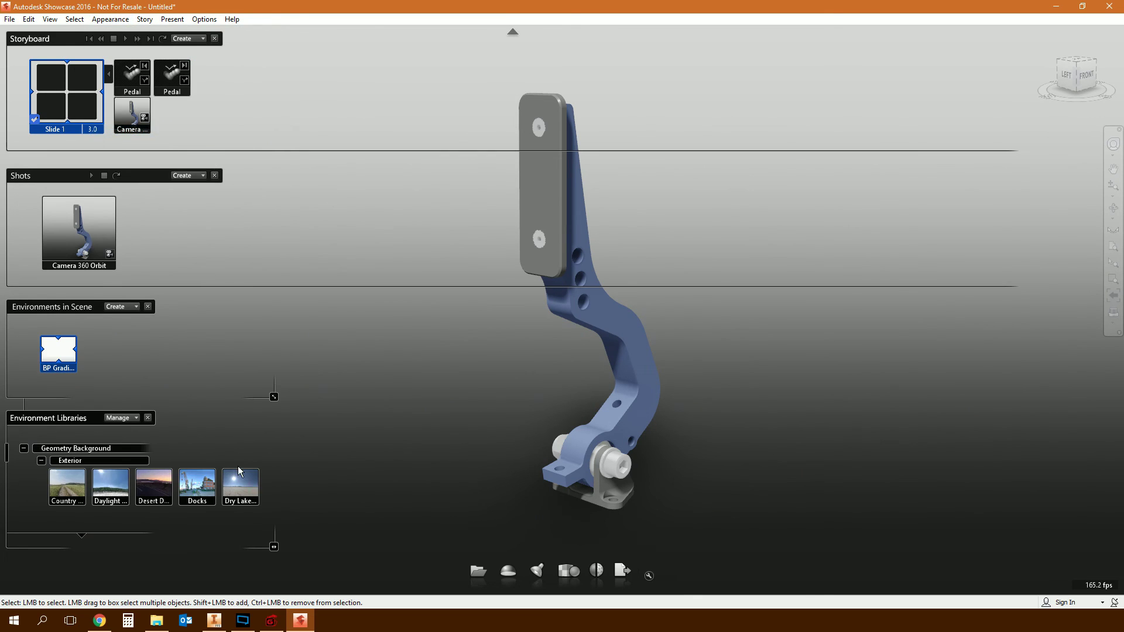
{"action": "scroll", "coordinate": [188, 486], "scroll_direction": "down", "scroll_amount": 3}
{"action": "double_click", "coordinate": [227, 465]}
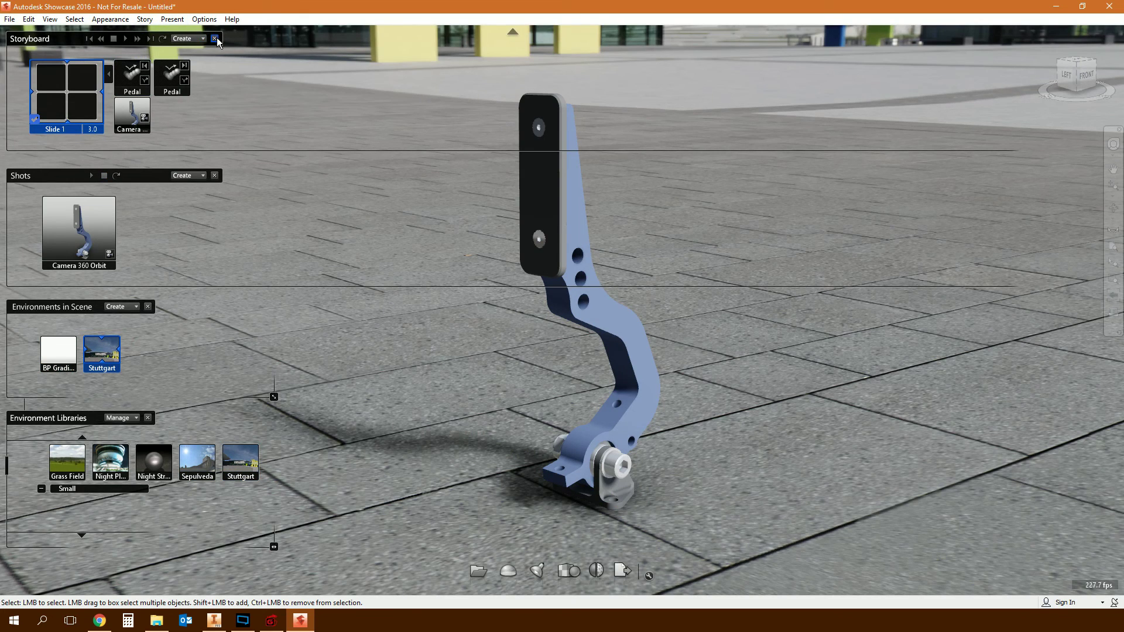
{"action": "left_click", "coordinate": [215, 38]}
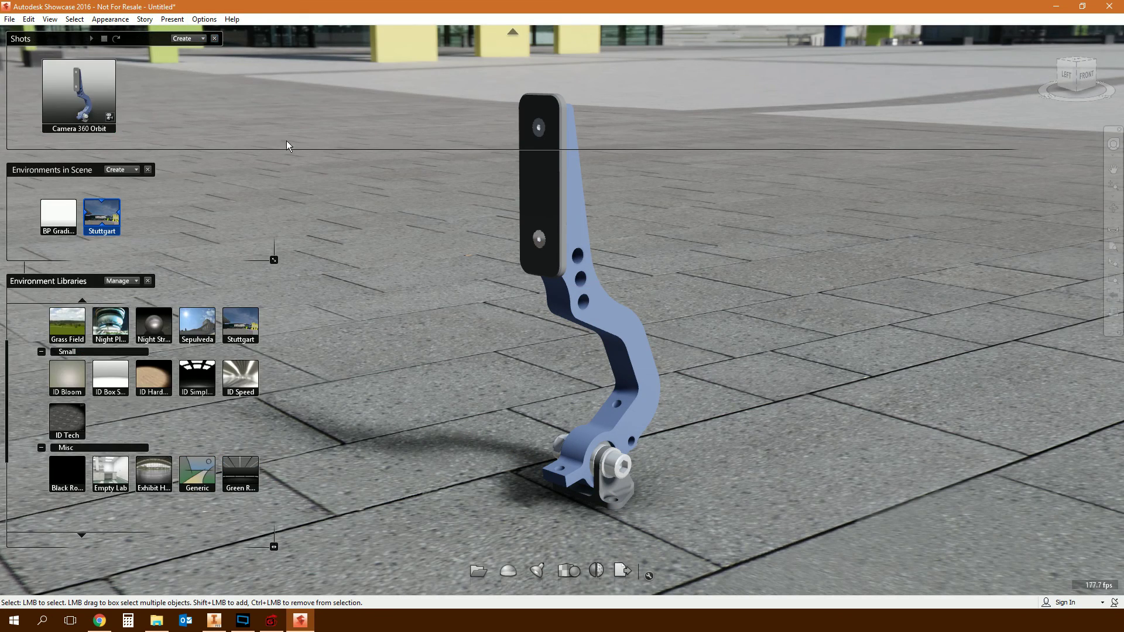
{"action": "left_click", "coordinate": [215, 39]}
Step: In Publish Movie(s), set Create movie of to Slide: Slide 1 and Save as to MPEG-4 (MP4), then close it
{"action": "left_click", "coordinate": [9, 19]}
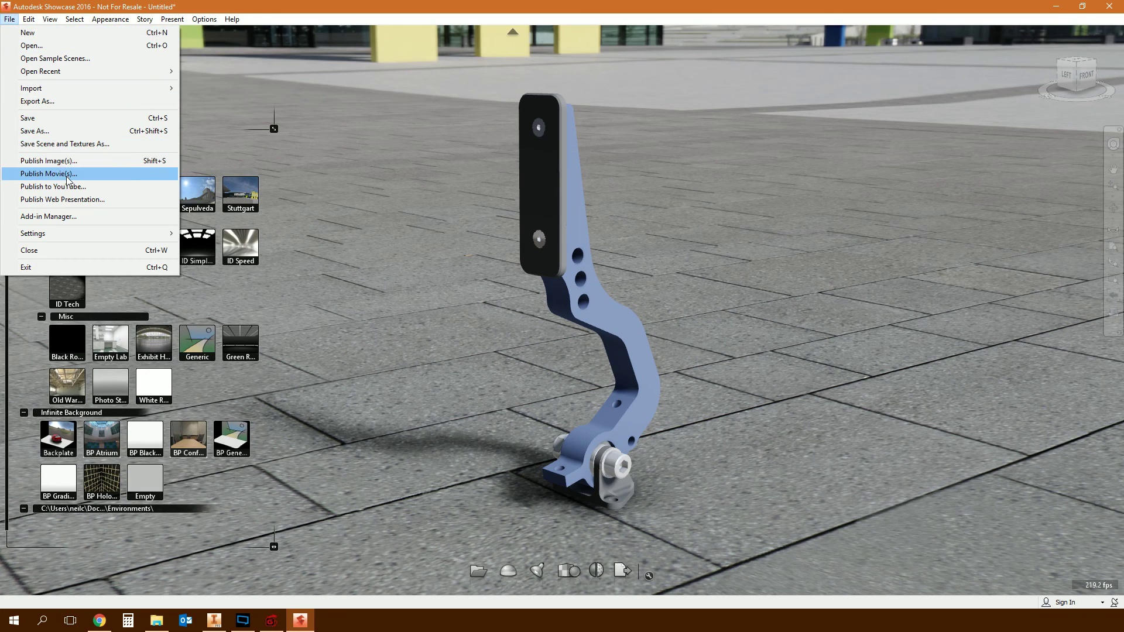
{"action": "left_click", "coordinate": [47, 170]}
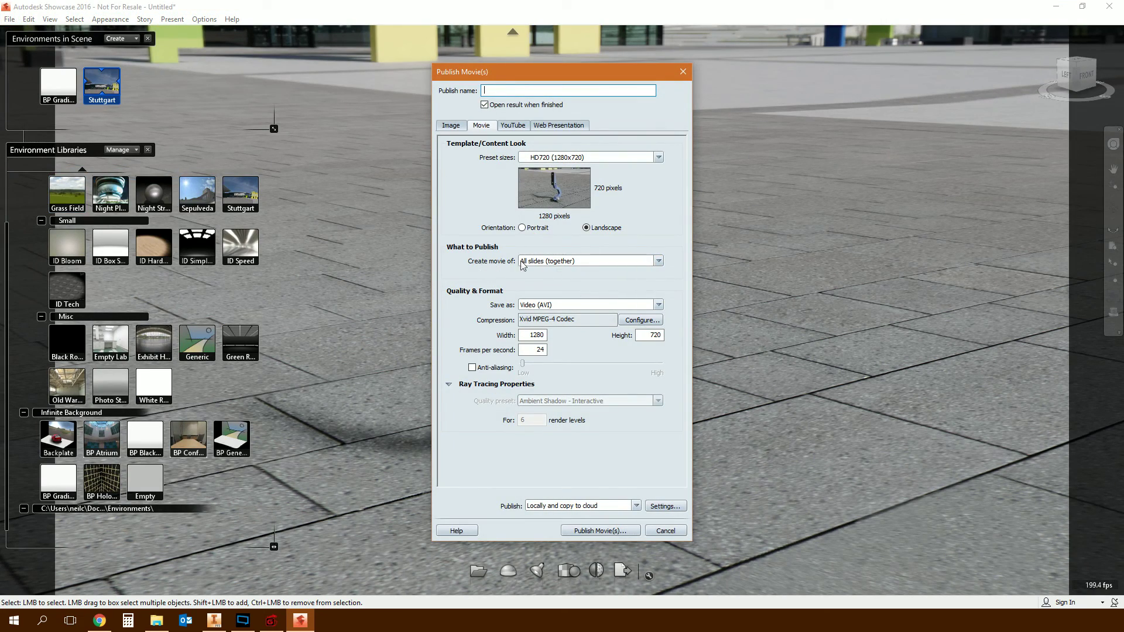
{"action": "left_click", "coordinate": [564, 262]}
{"action": "left_click", "coordinate": [567, 317]}
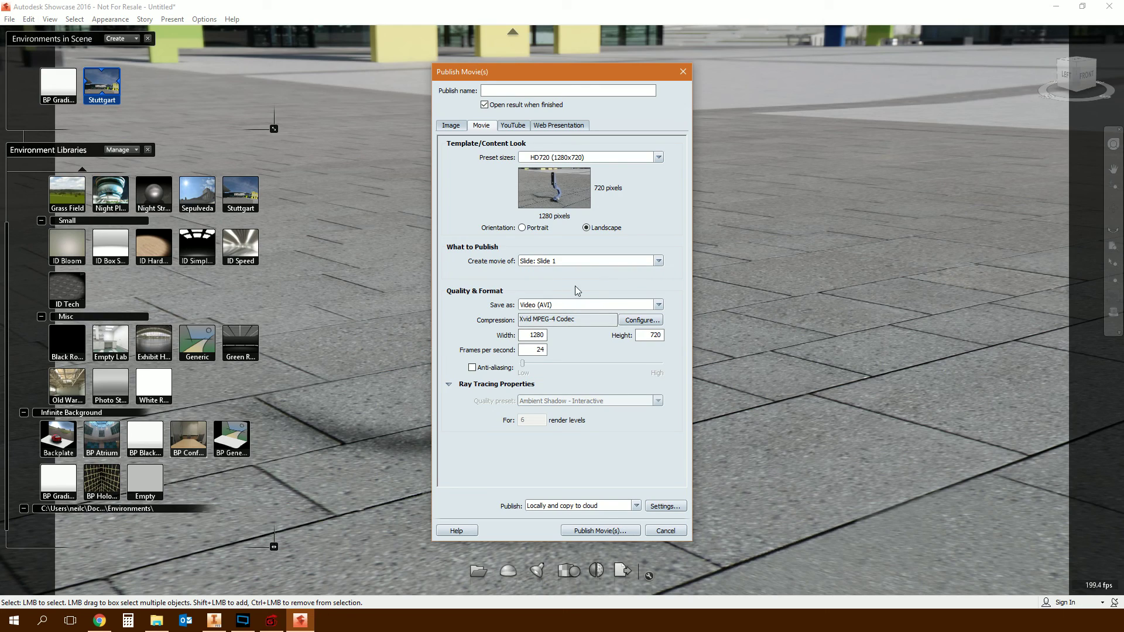
{"action": "left_click", "coordinate": [569, 305]}
{"action": "left_click", "coordinate": [569, 362]}
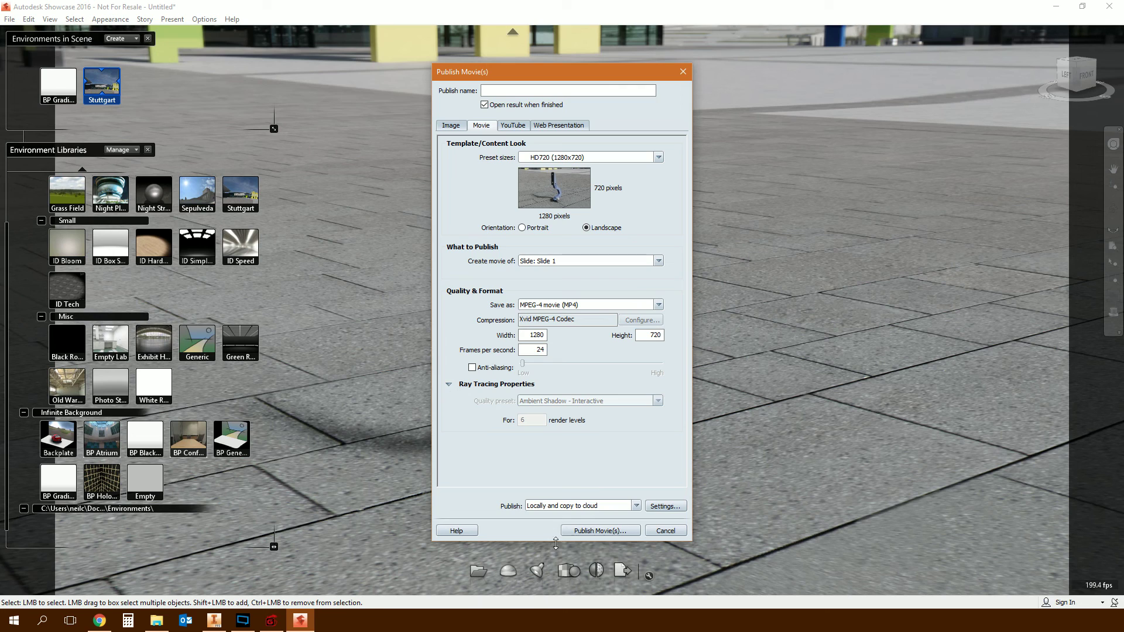
{"action": "left_click_drag", "start_coordinate": [615, 73], "coordinate": [282, 117]}
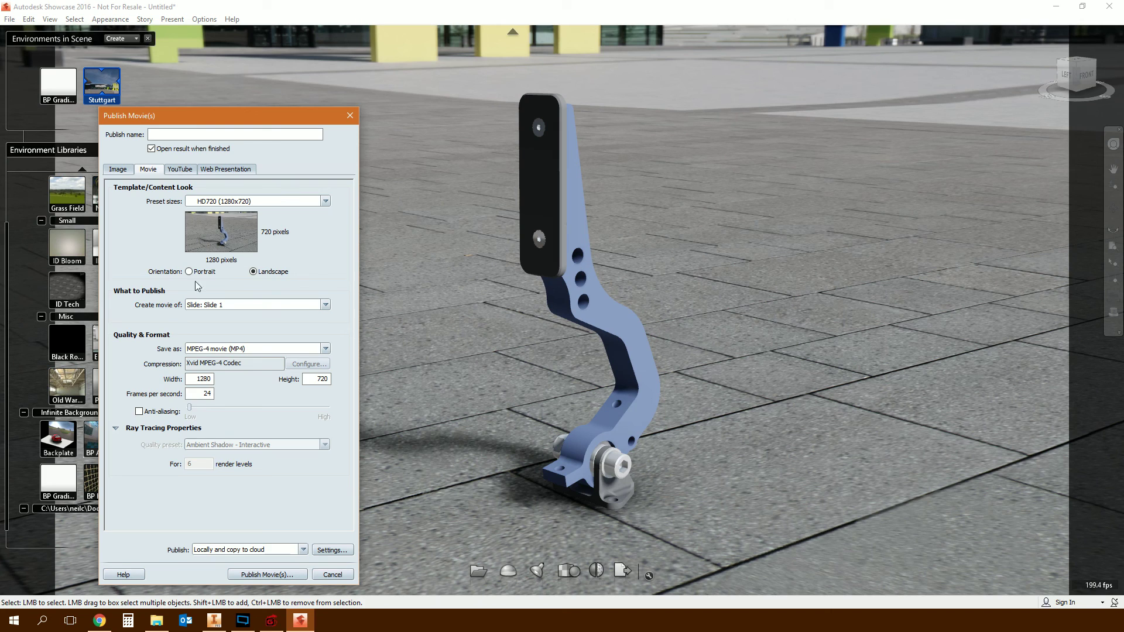
{"action": "left_click", "coordinate": [349, 115]}
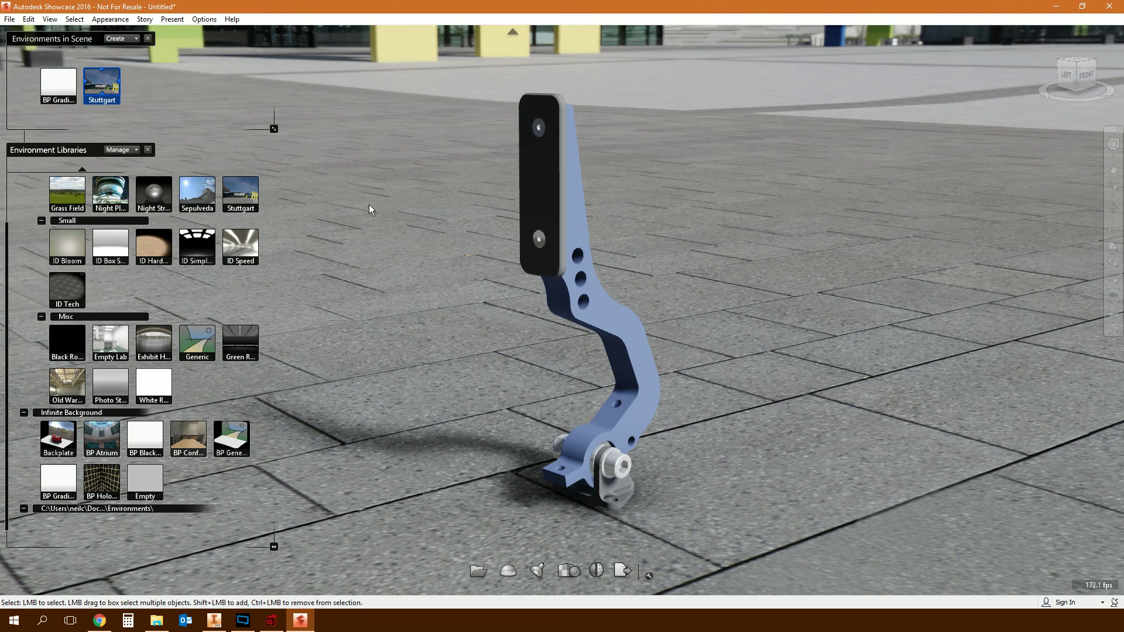
Step: Close the Environments panels so only the pedal on the Stuttgart plaza remains
{"action": "left_click", "coordinate": [148, 39]}
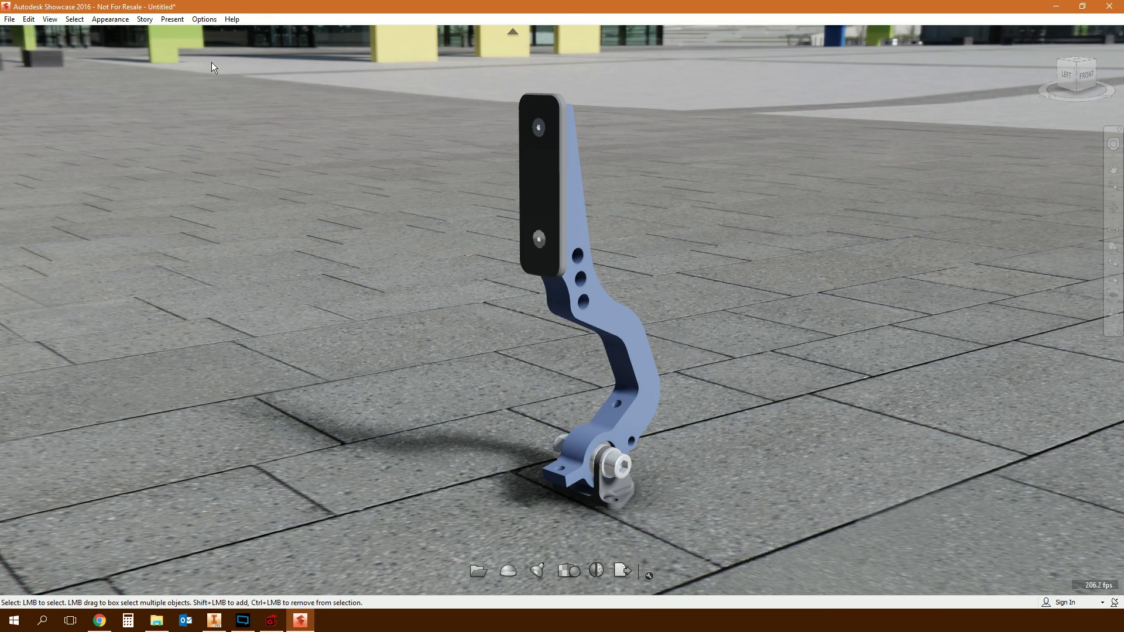